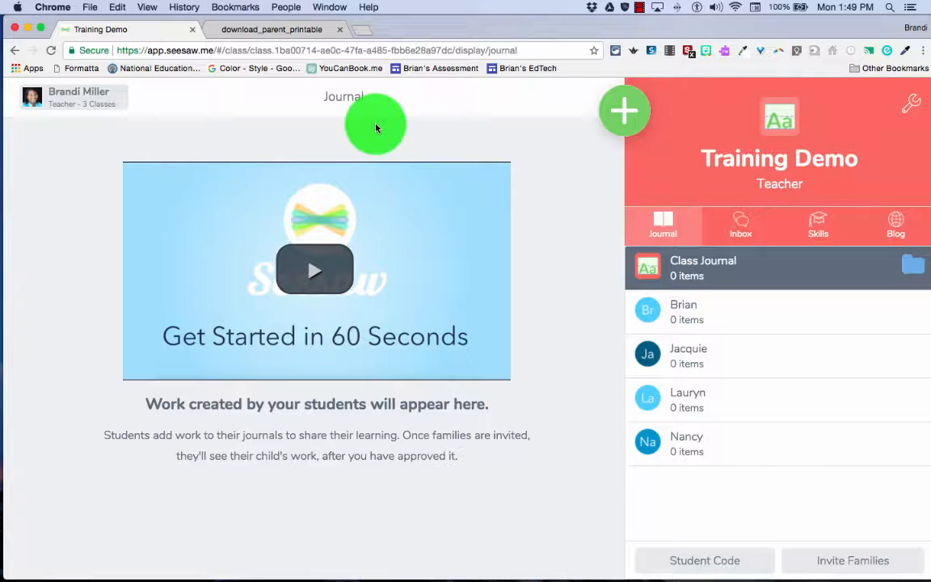
Create a note for the student journal reading "I learned that dolphins swim very fast." and save it
left_click(627, 121)
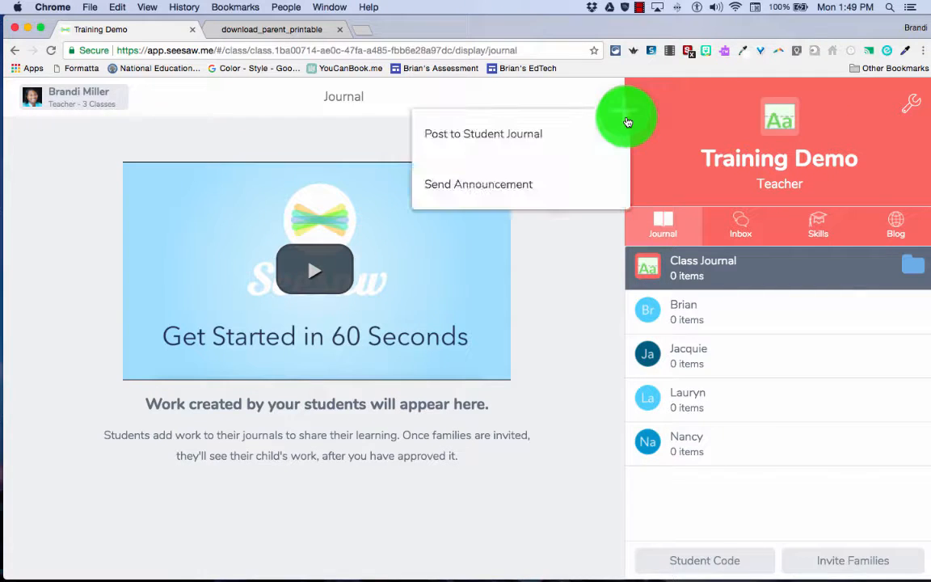
left_click(476, 143)
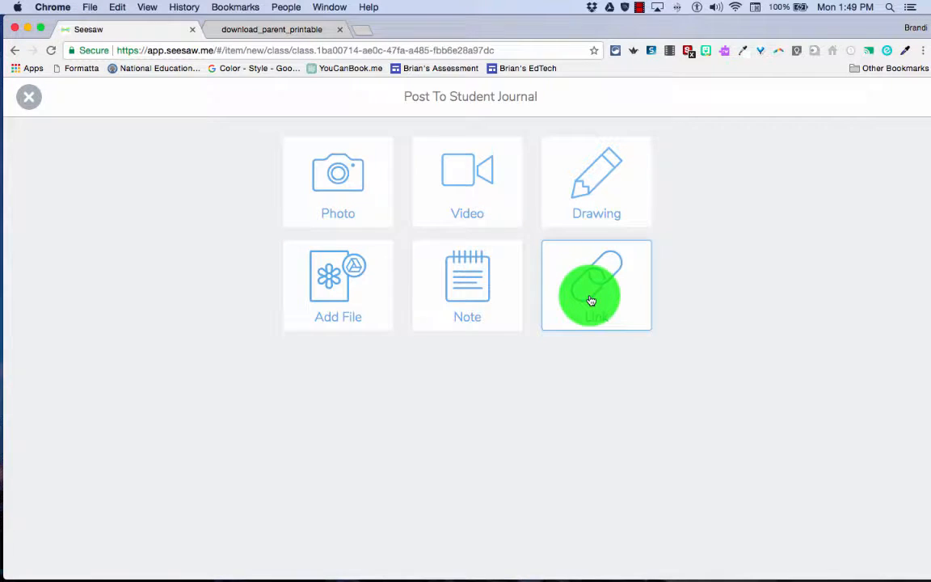
left_click(466, 298)
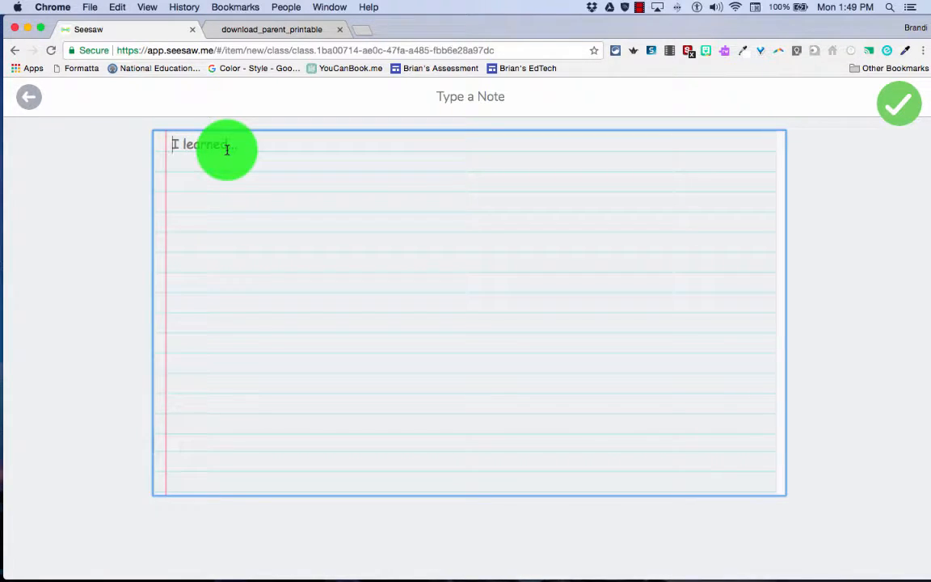
type("I")
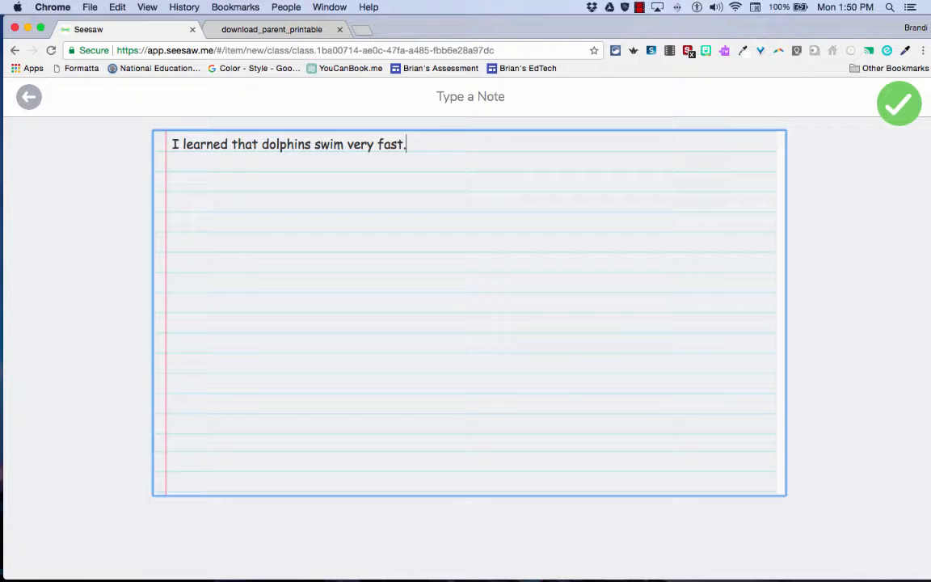
left_click(209, 171)
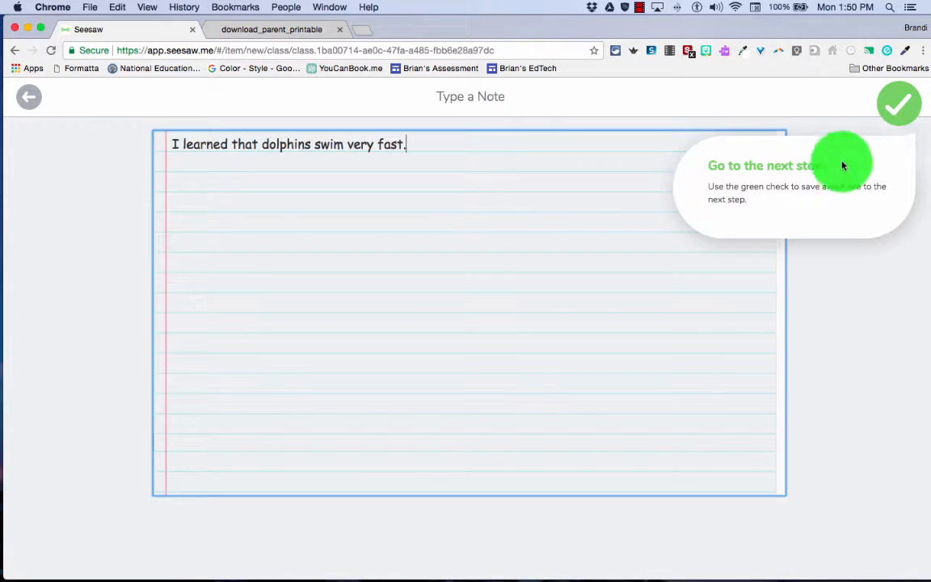
left_click(903, 110)
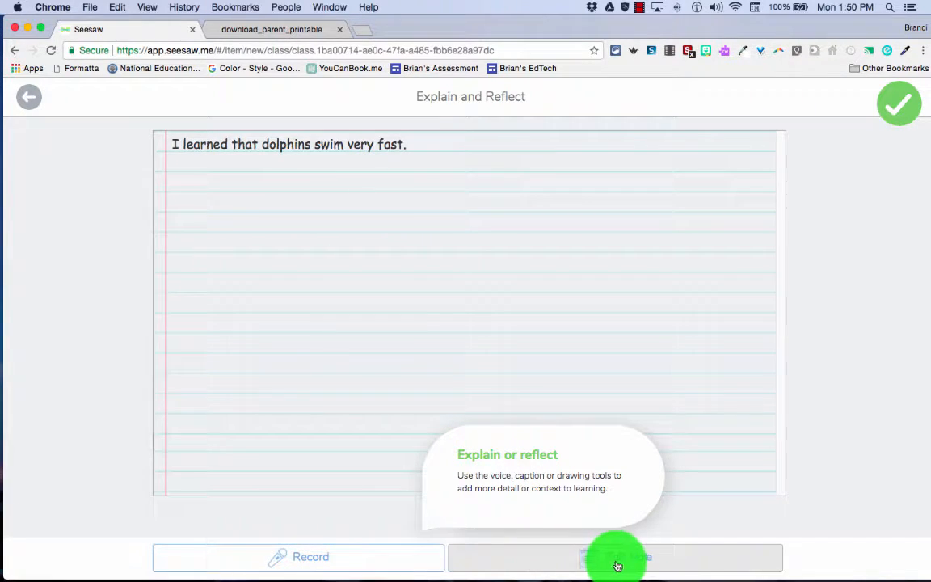
Record a voice comment of about 5 seconds on the note and play it back
left_click(312, 557)
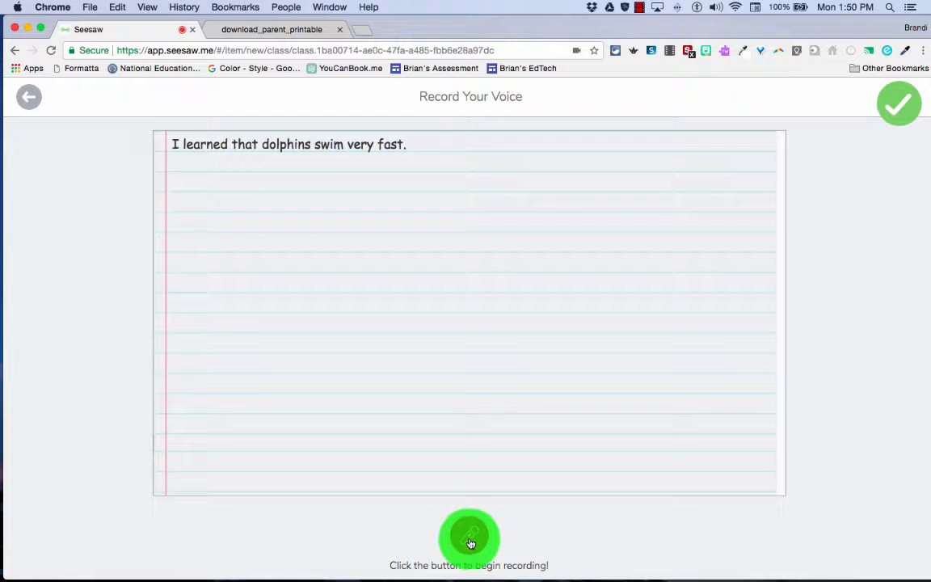
left_click(471, 540)
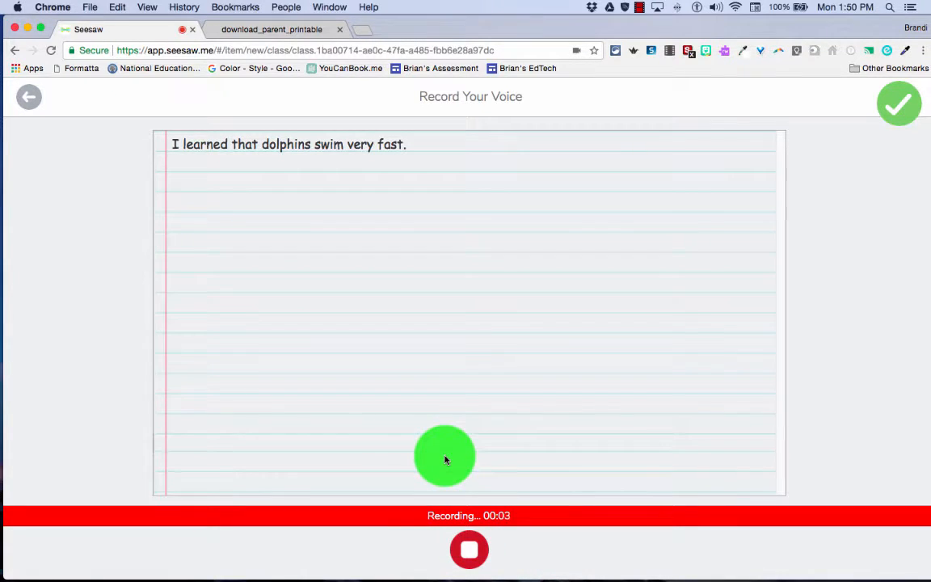
left_click(468, 553)
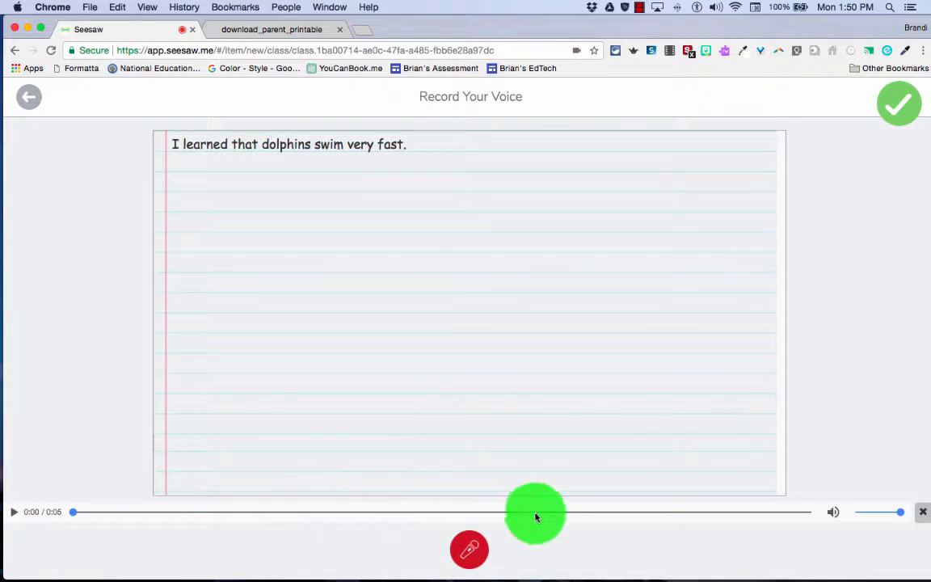
left_click(15, 512)
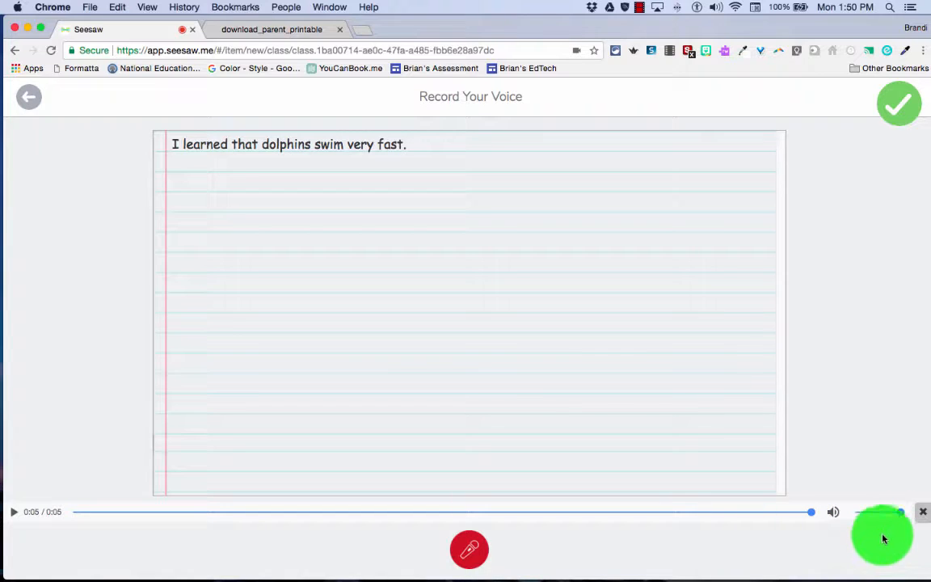
Delete the voice recording and return to the note's Explain and Reflect page
left_click(923, 515)
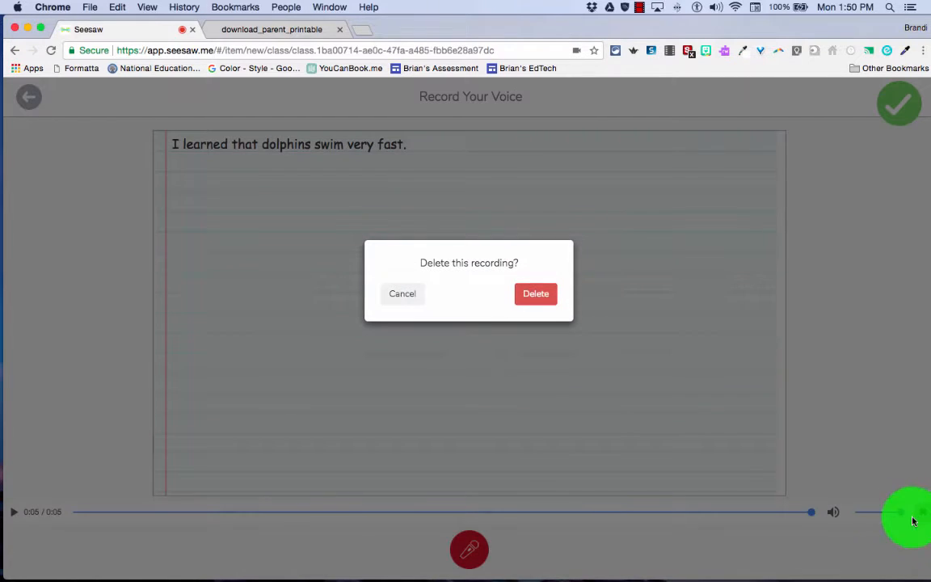
left_click(536, 295)
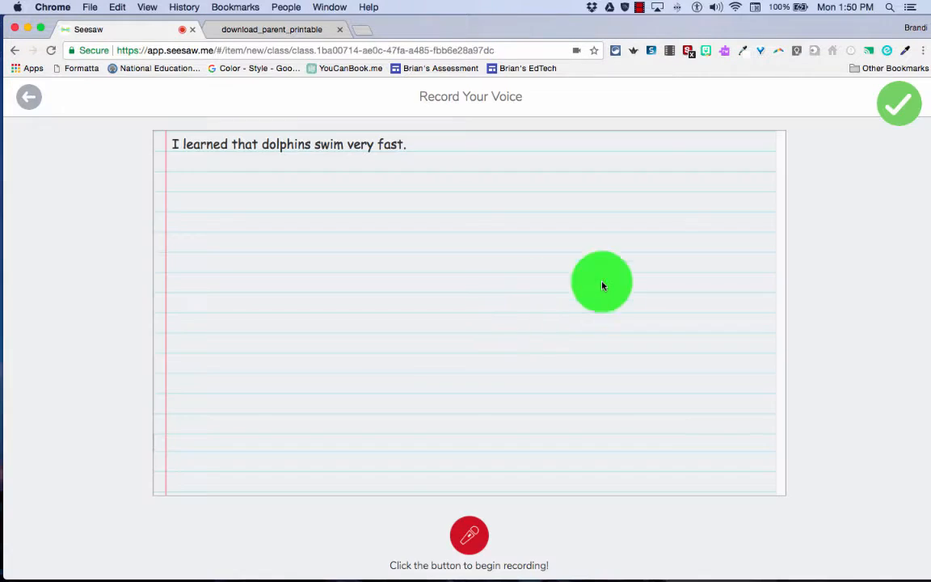
left_click(897, 106)
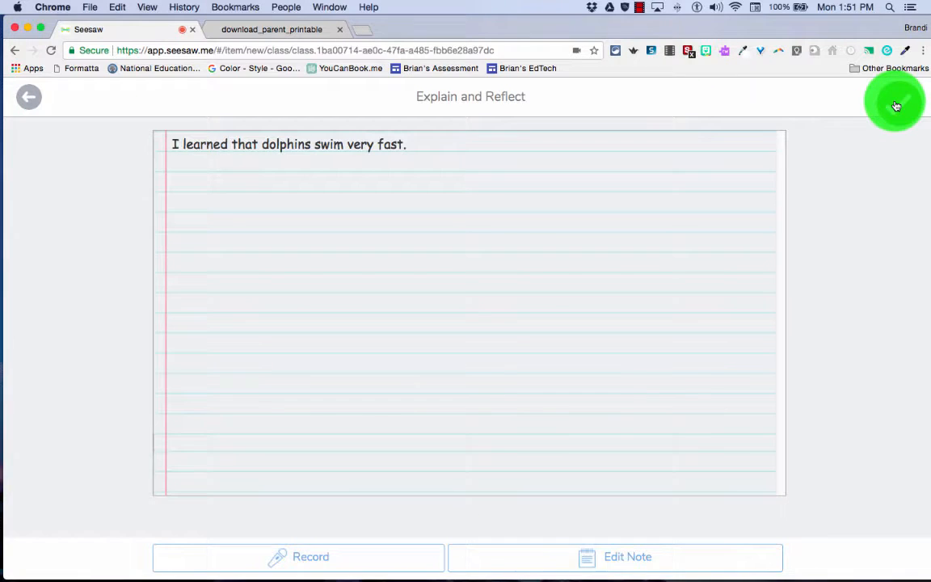
left_click(625, 555)
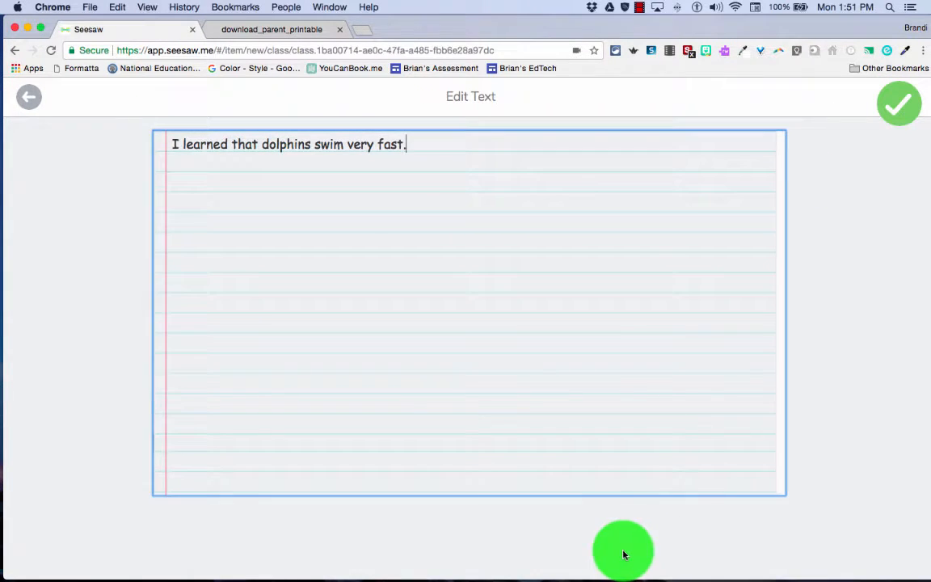
left_click(900, 107)
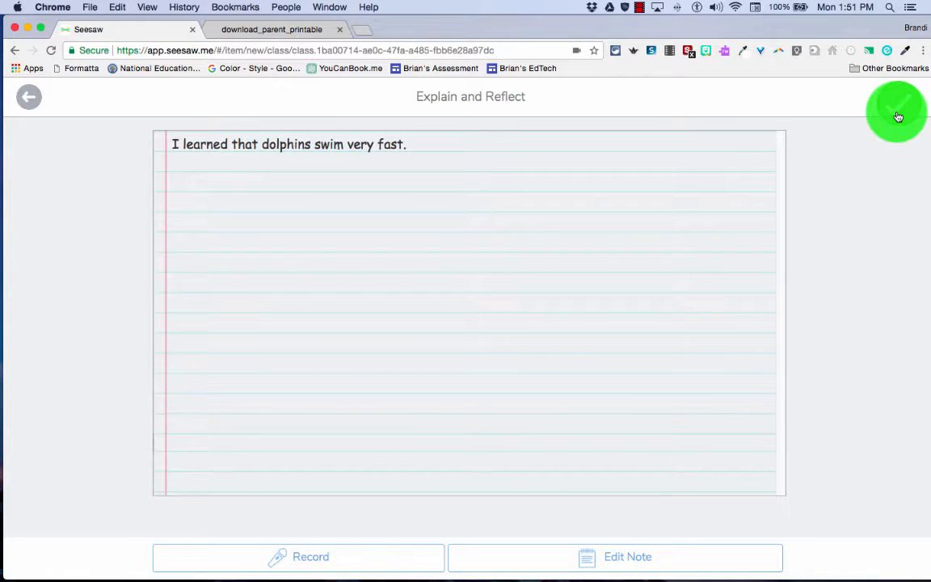
Assign the note to Everyone and post it in the Science folder
left_click(898, 116)
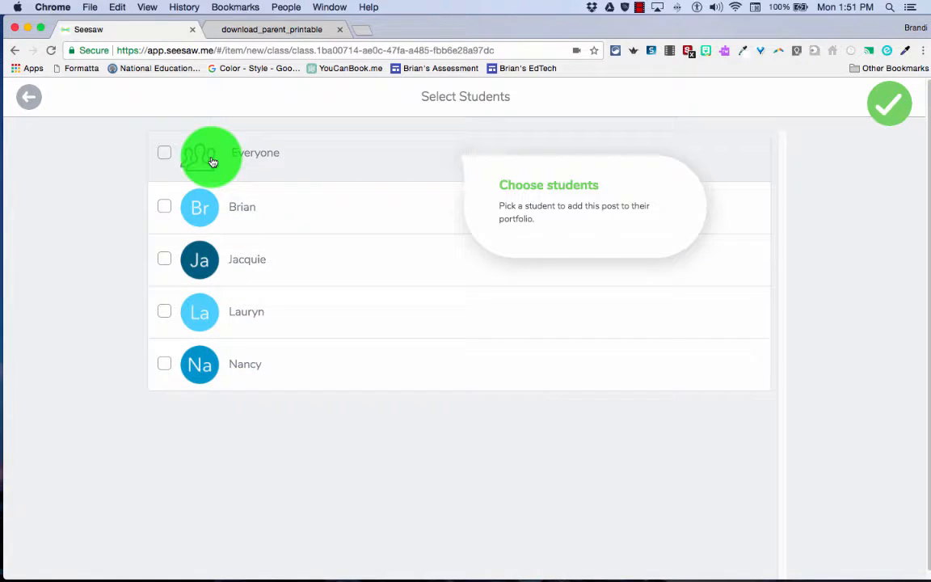
left_click(166, 161)
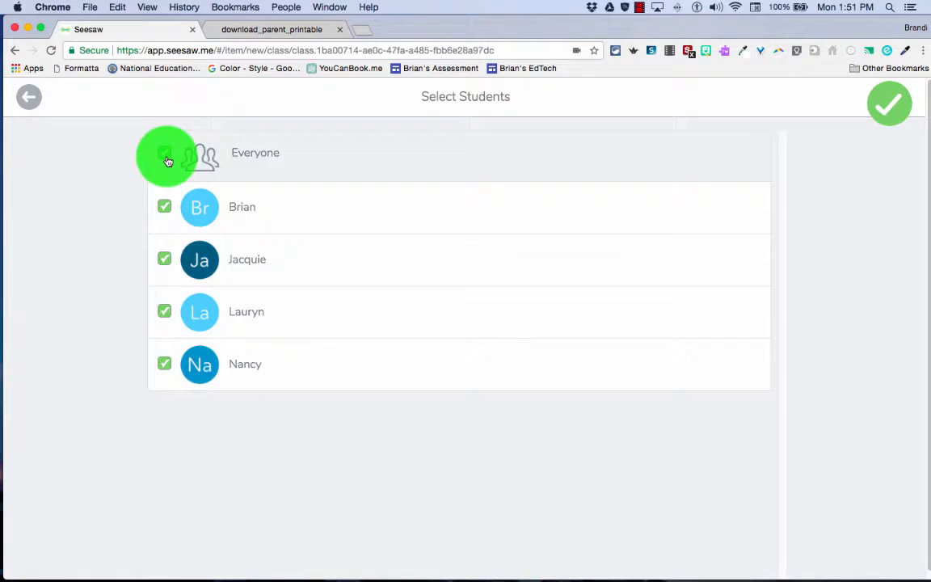
left_click(884, 115)
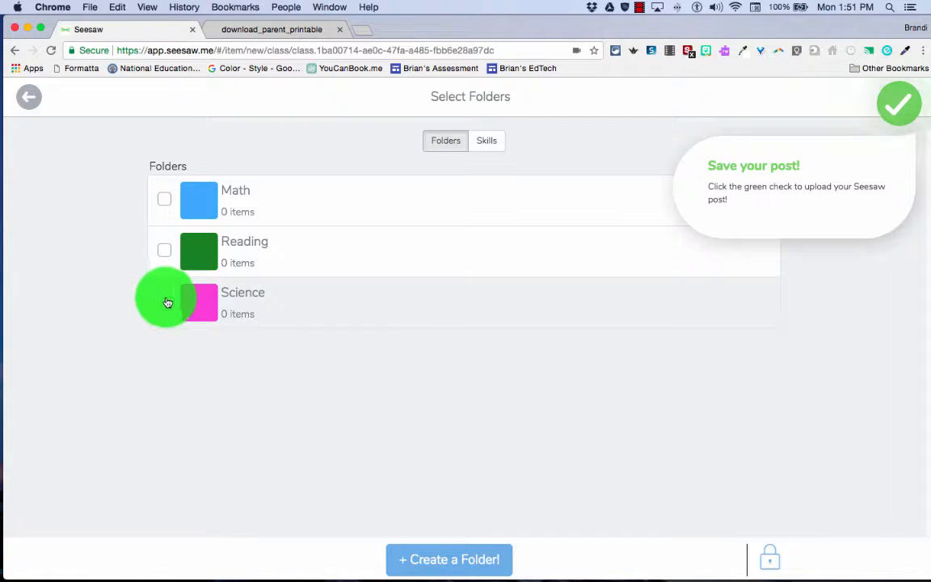
left_click(166, 304)
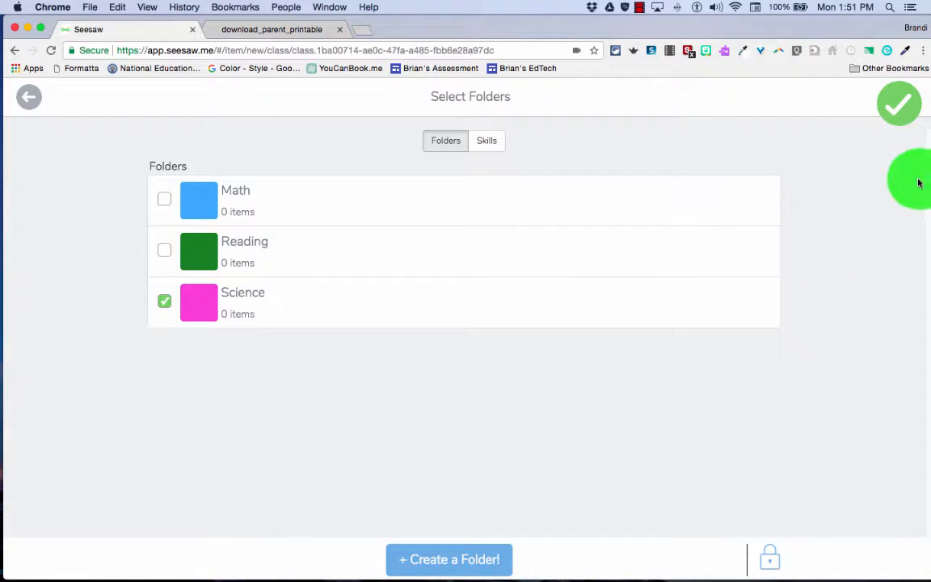
left_click(903, 108)
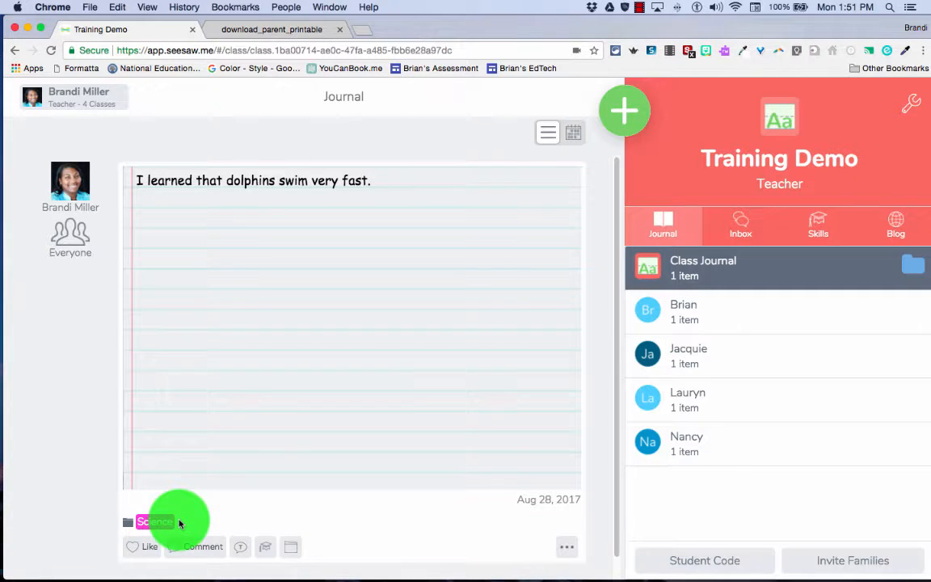
Start another post to the student journal
left_click(625, 117)
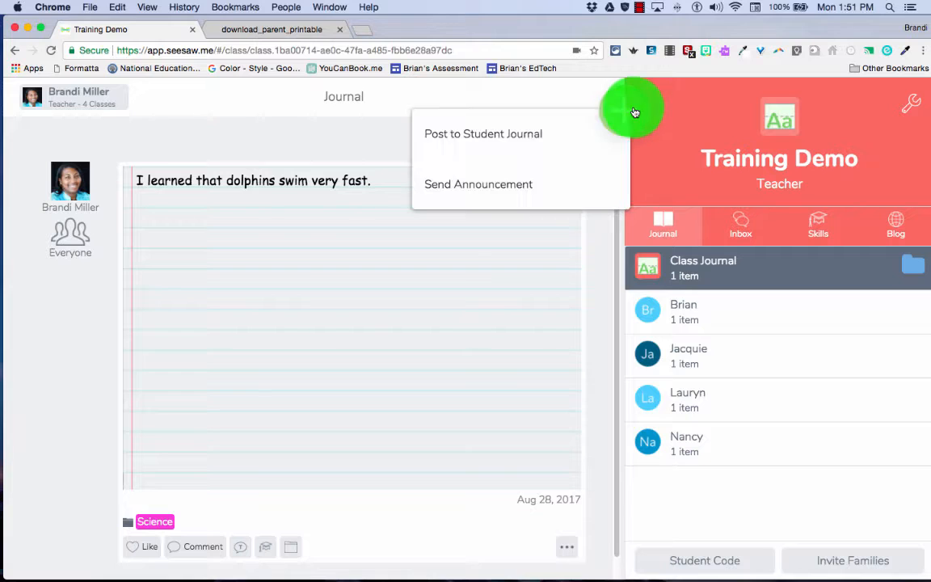
left_click(493, 145)
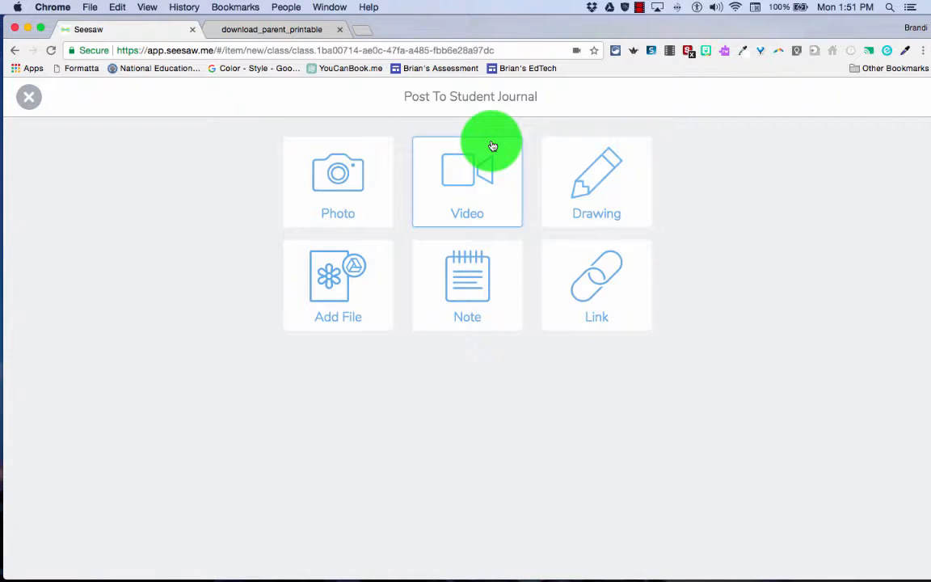
left_click(593, 301)
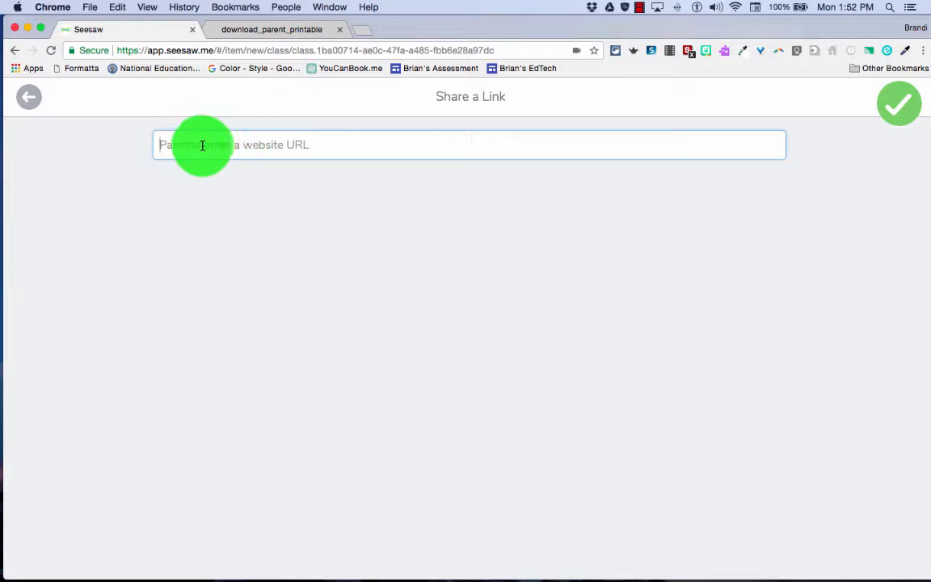
left_click(899, 103)
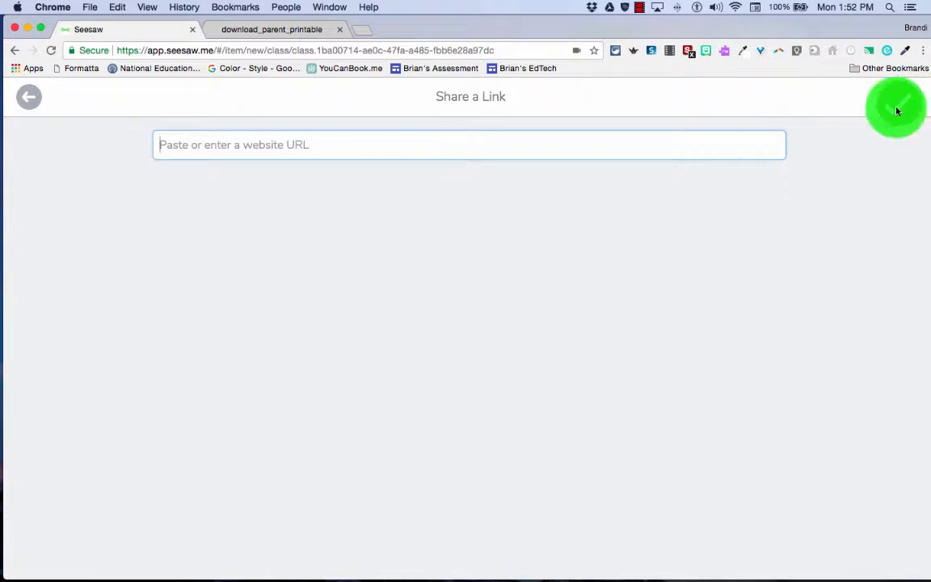
left_click(29, 97)
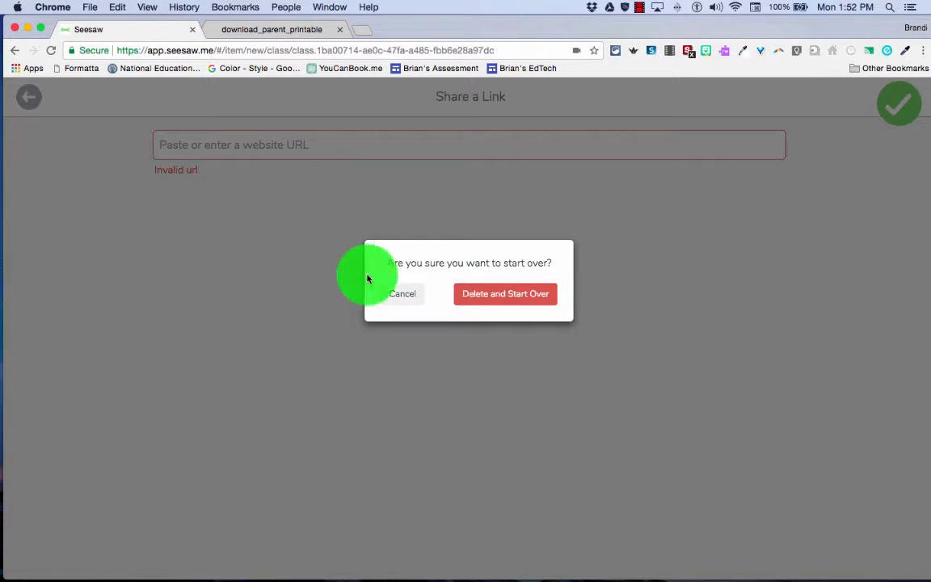
left_click(510, 293)
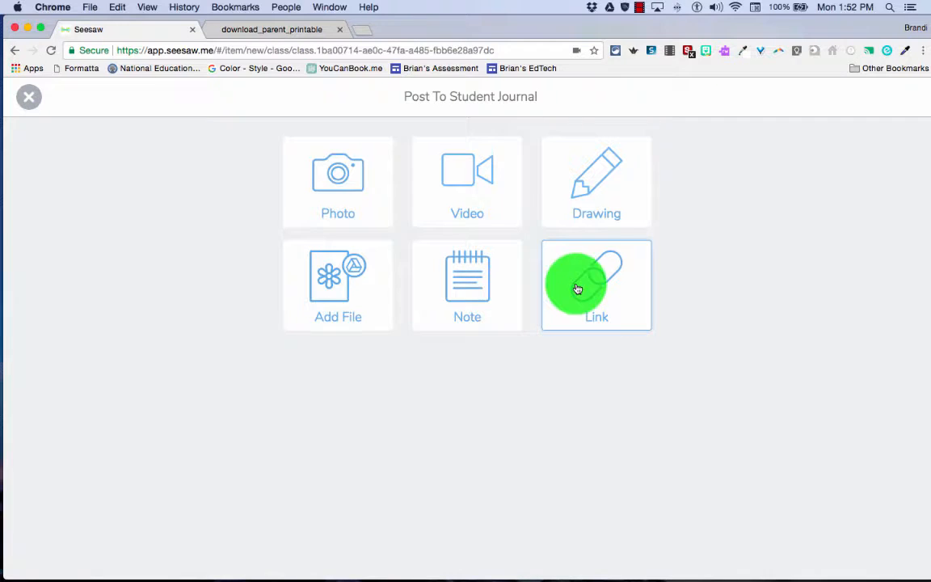
Create a drawing post with a blue wave line across the canvas and a small blue fish with a tail and eye below it
left_click(586, 206)
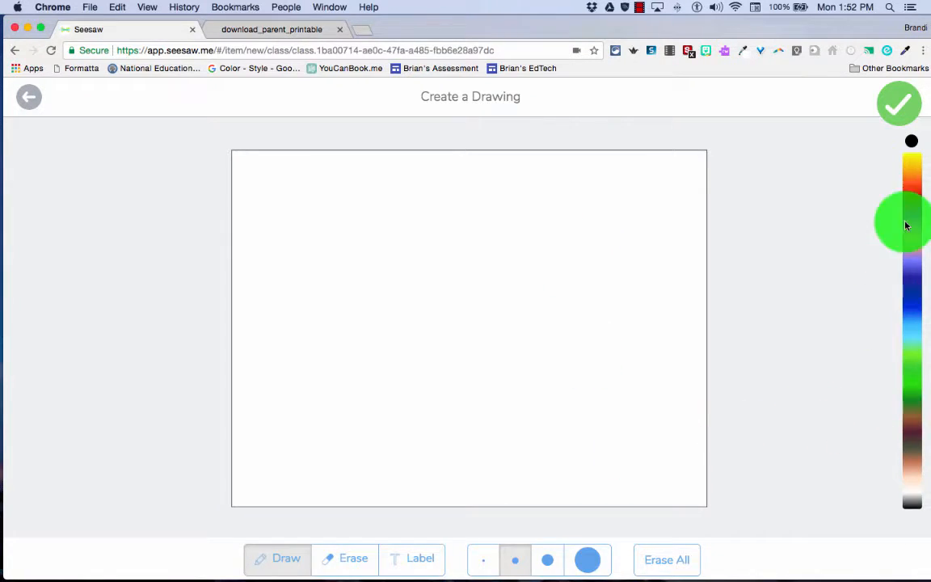
left_click(918, 315)
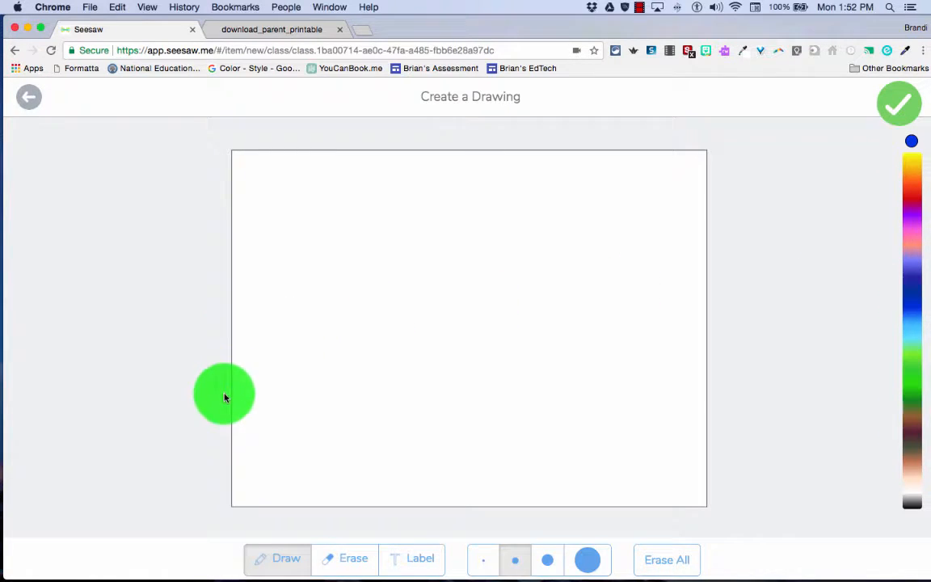
mouse_move(239, 404)
left_mouse_down()
mouse_move(370, 338)
mouse_move(525, 358)
mouse_move(577, 384)
mouse_move(695, 329)
mouse_move(706, 368)
left_mouse_up()
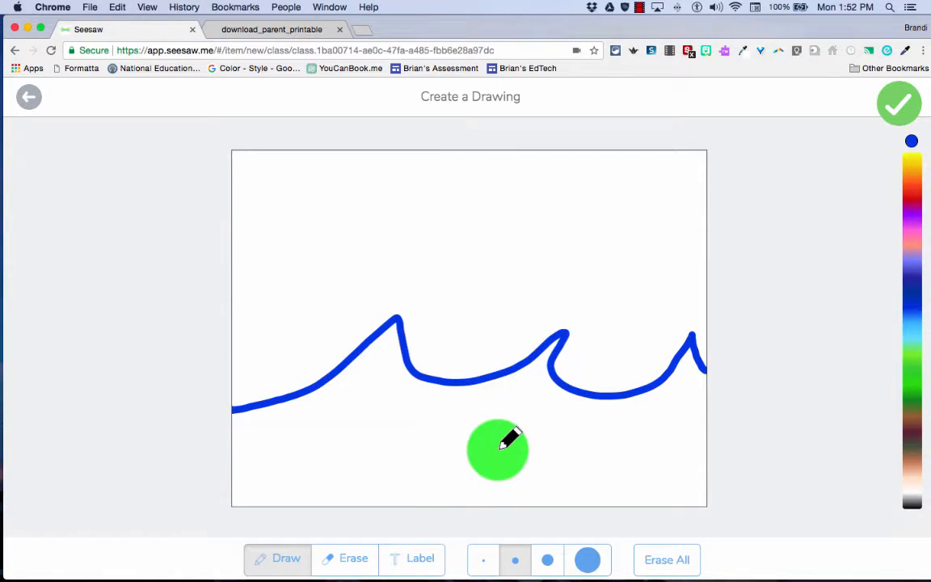
mouse_move(499, 444)
left_mouse_down()
mouse_move(455, 441)
mouse_move(447, 453)
mouse_move(481, 467)
mouse_move(514, 430)
mouse_move(503, 443)
left_mouse_up()
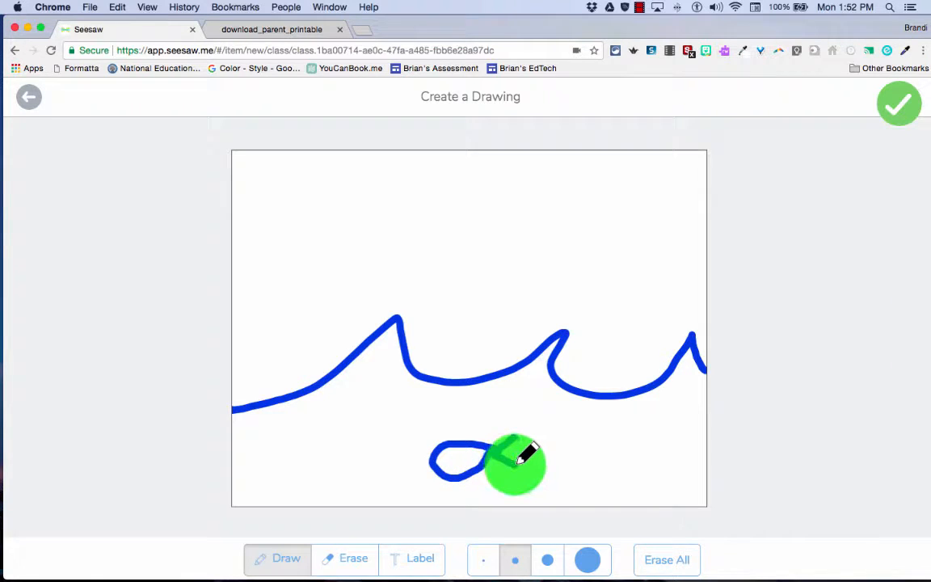
mouse_move(518, 461)
left_mouse_down()
mouse_move(516, 440)
mouse_move(494, 457)
left_mouse_up()
left_click(443, 463)
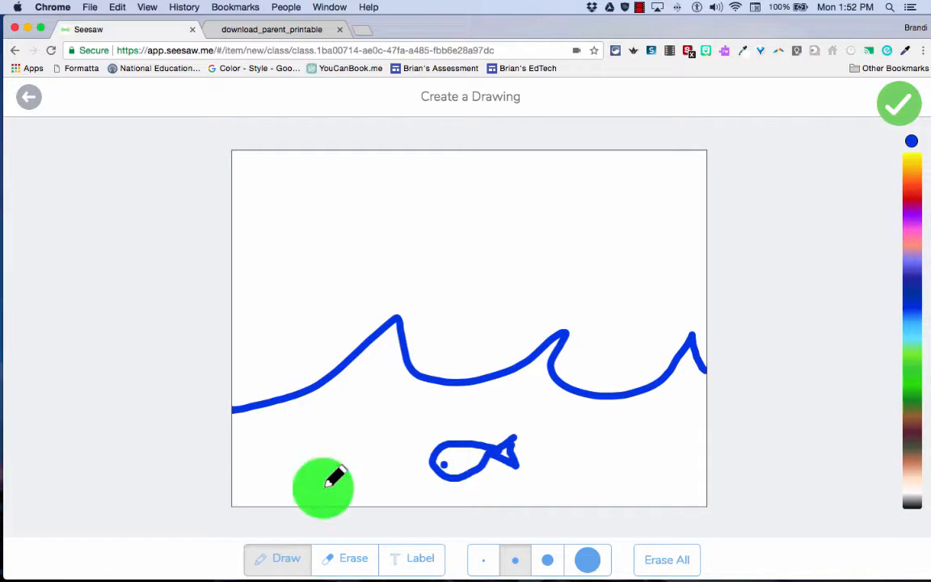
Add the text label "Ocean" above the waves and the label "Fish" beside the fish's tail
left_click(415, 564)
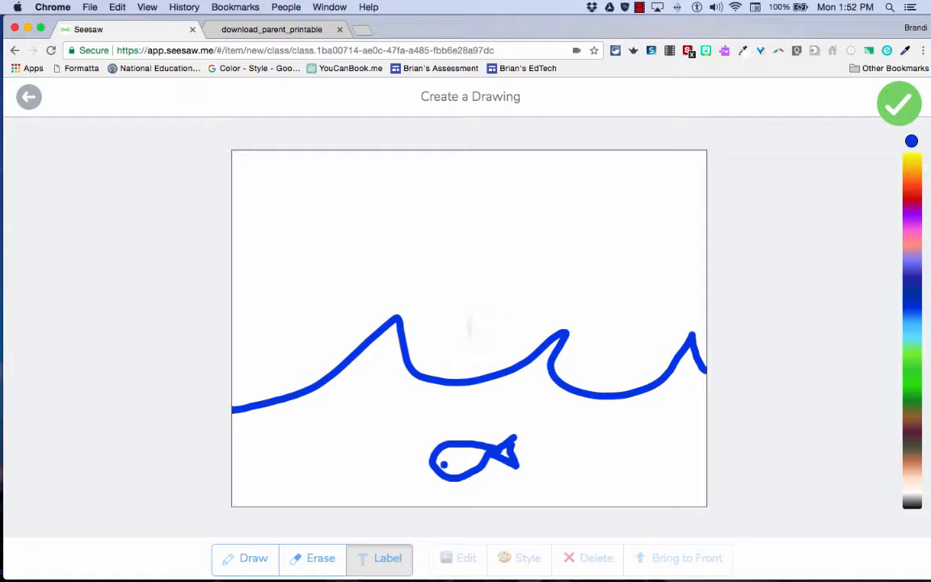
left_click(469, 331)
type("Ocean")
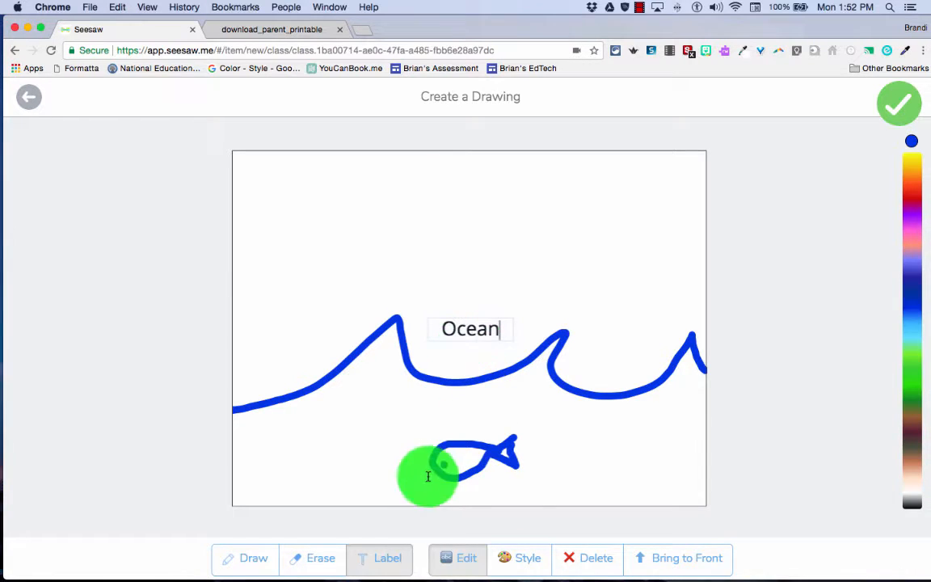
left_click(556, 459)
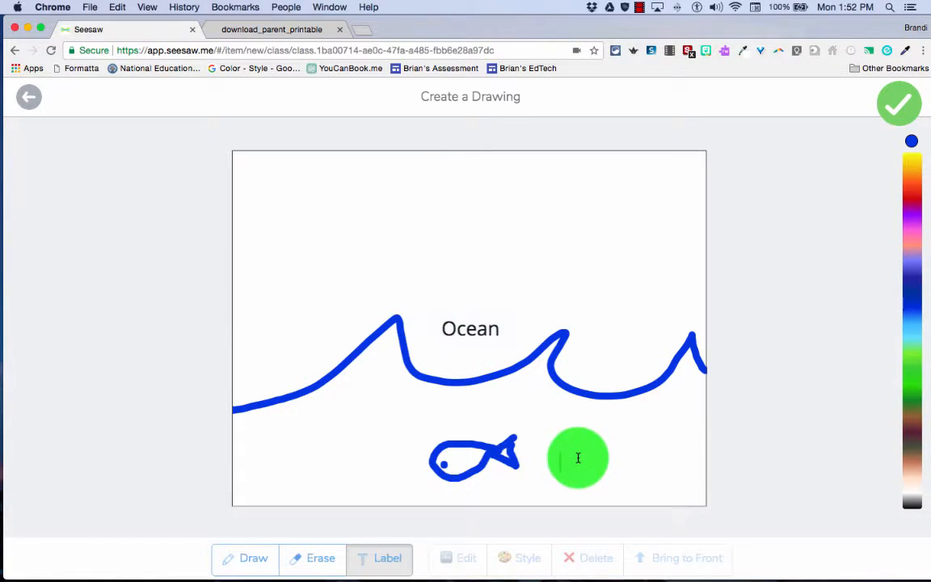
type("Fish")
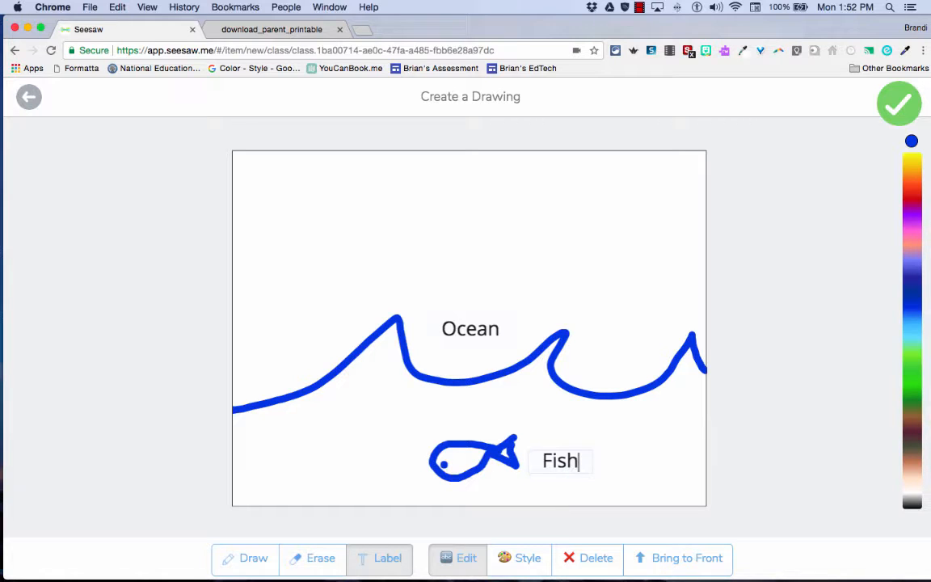
Give the Fish label the green outlined style and the Ocean label the pink bordered style, and finish the drawing
left_click(523, 566)
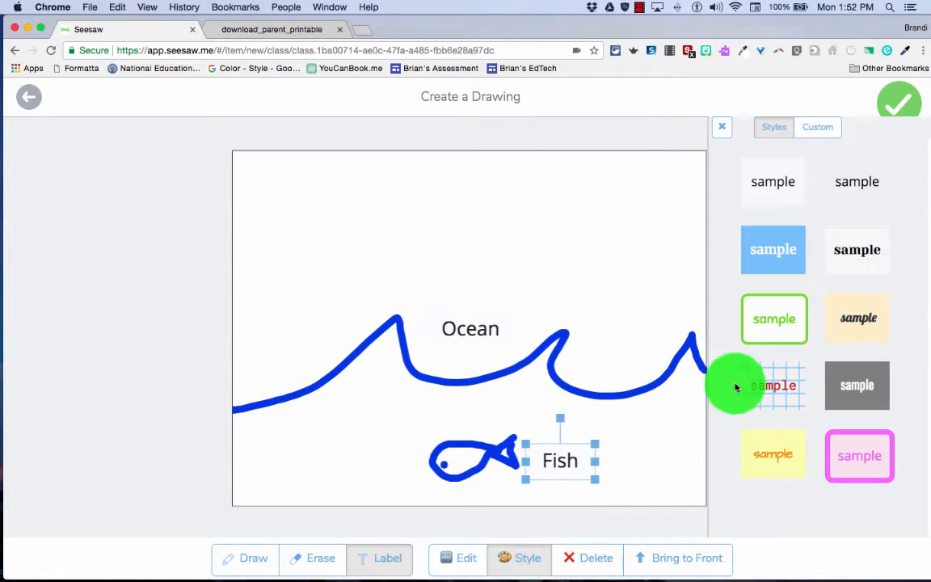
left_click(469, 328)
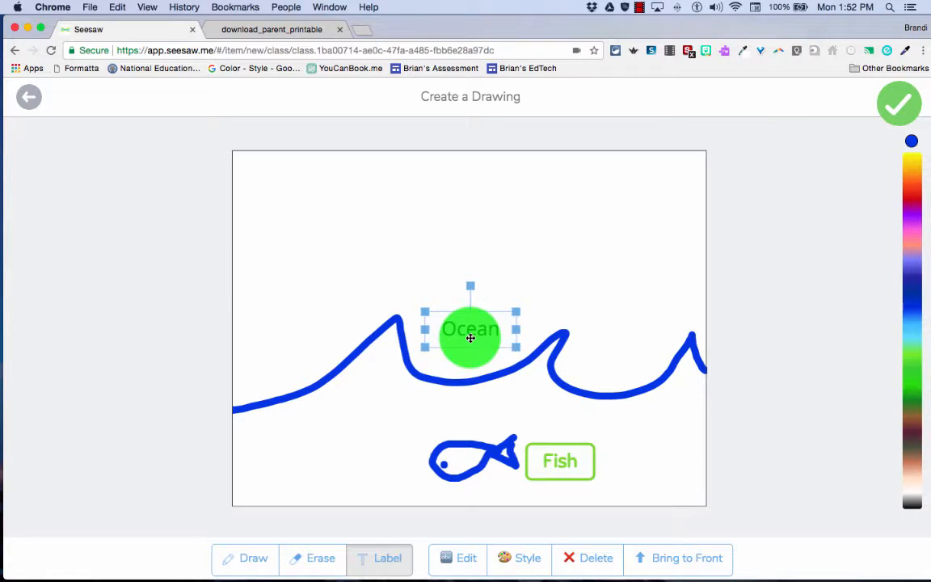
left_click(523, 565)
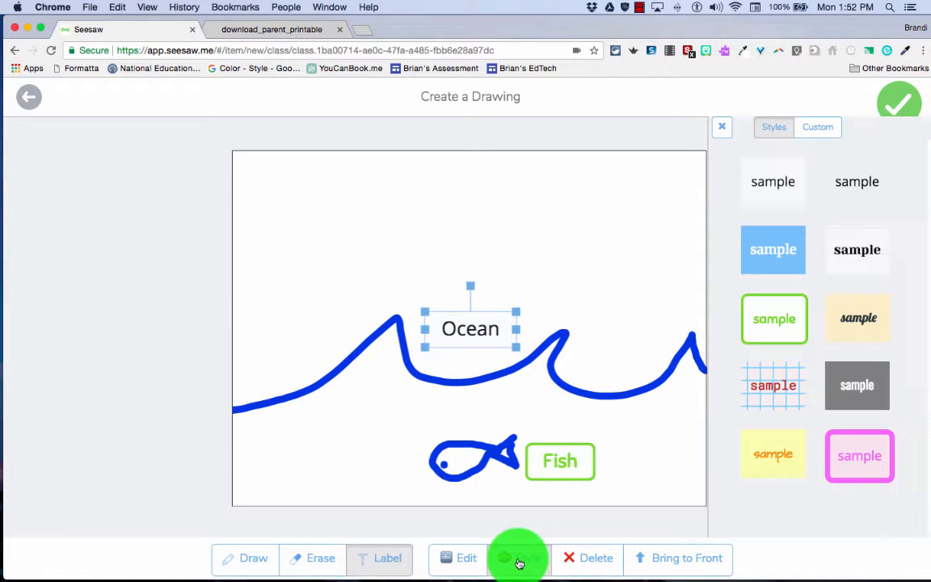
left_click(849, 457)
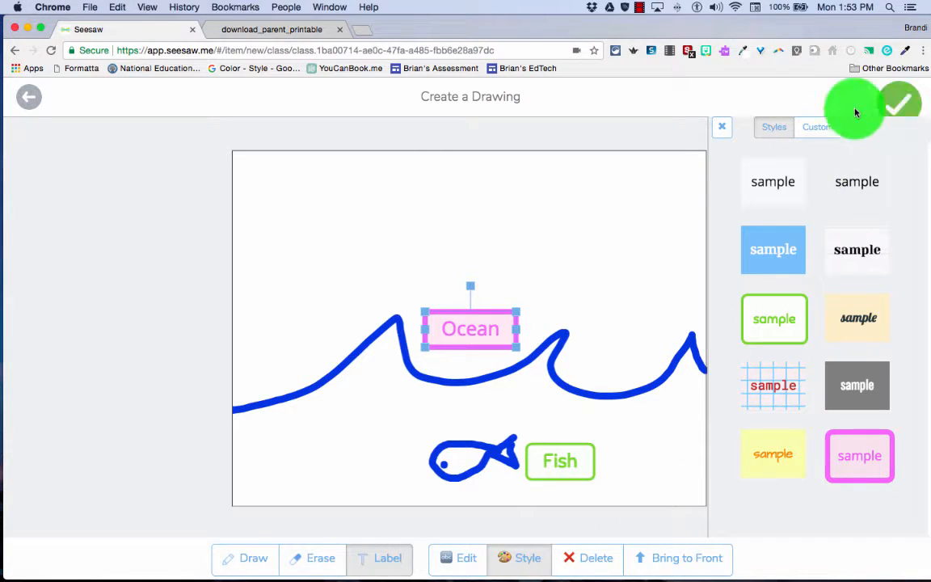
left_click(899, 109)
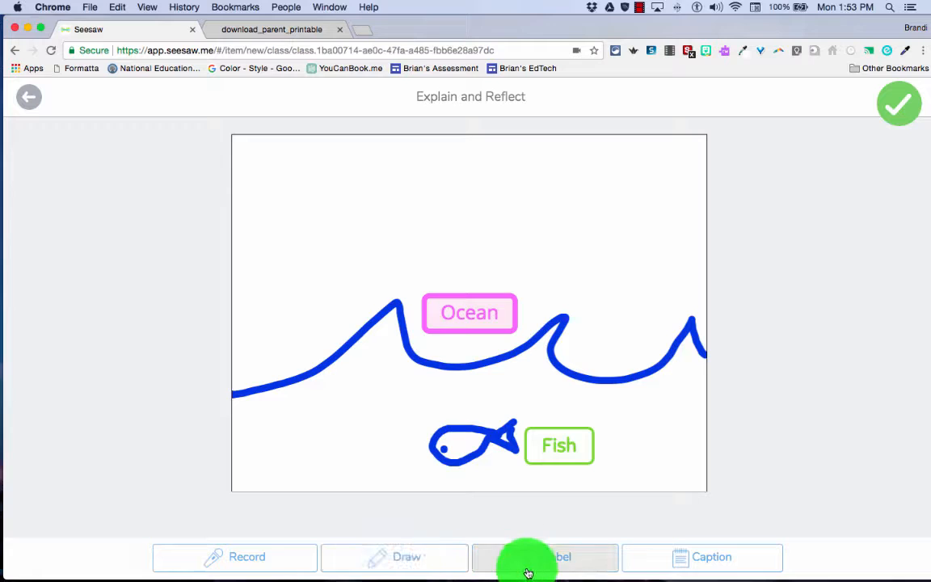
Add the caption "My drawing" to the finished drawing
left_click(708, 565)
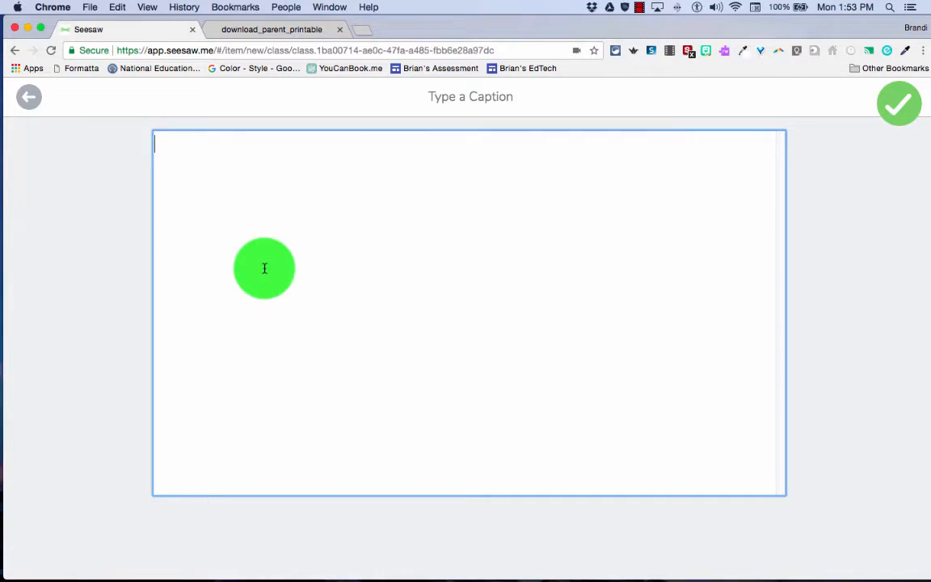
type("M")
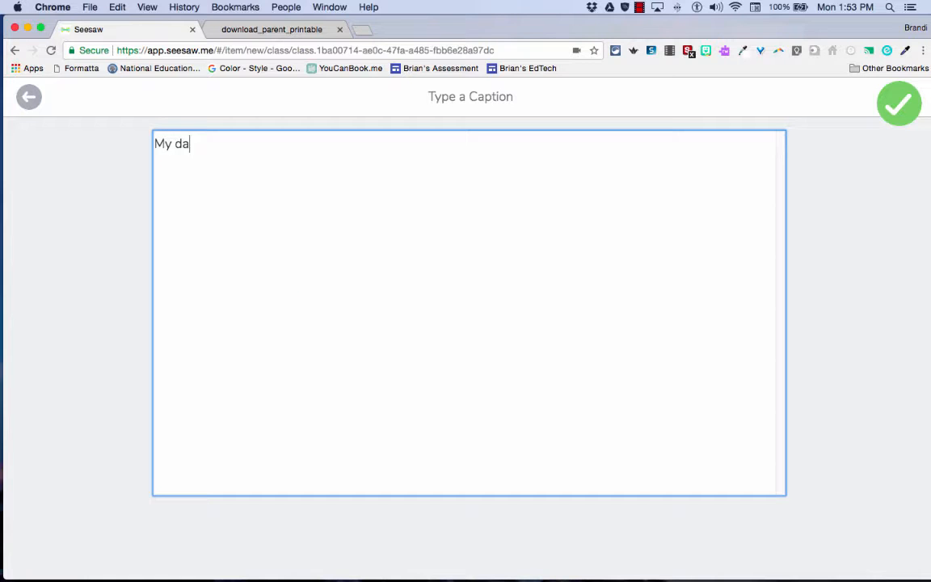
type("y drawing")
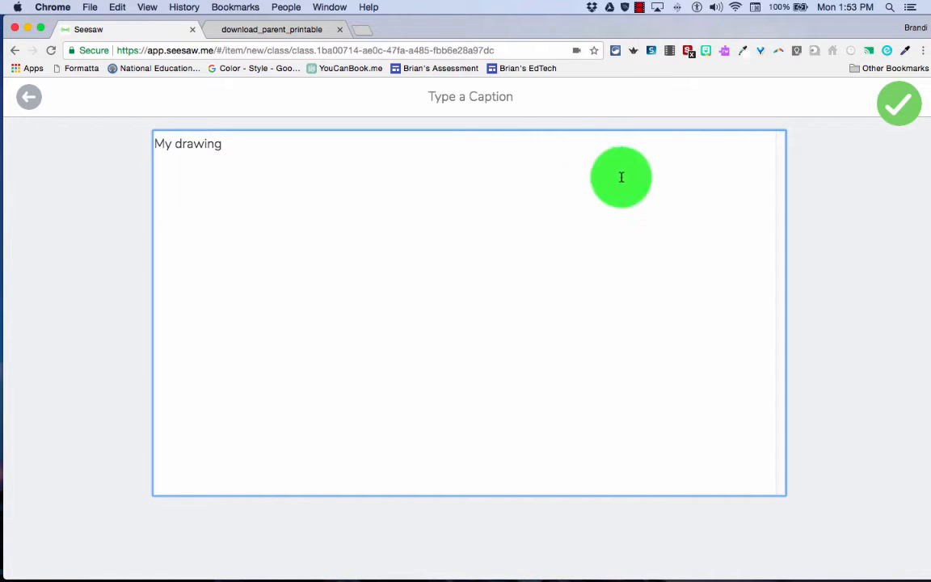
left_click(898, 106)
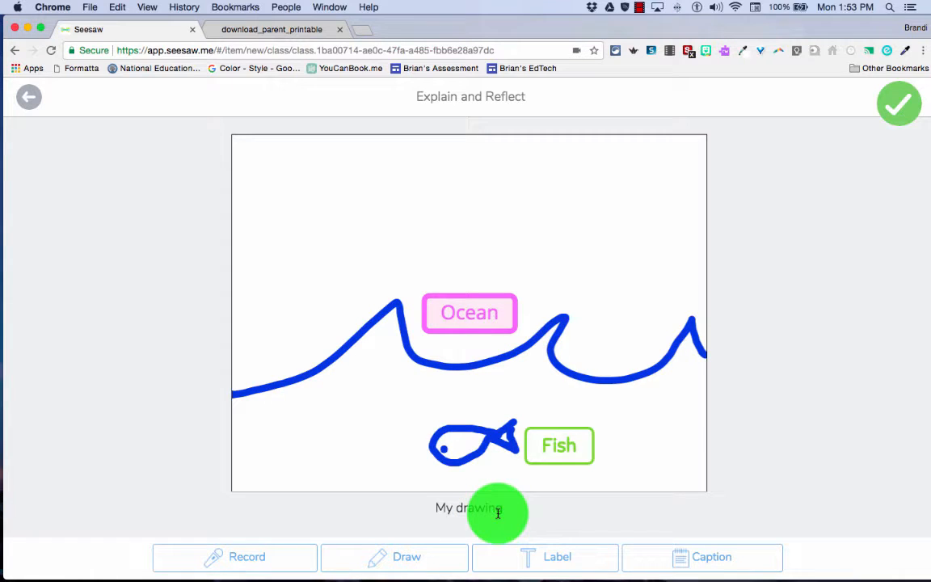
Assign the drawing to Everyone and post it in the Science folder
left_click(898, 105)
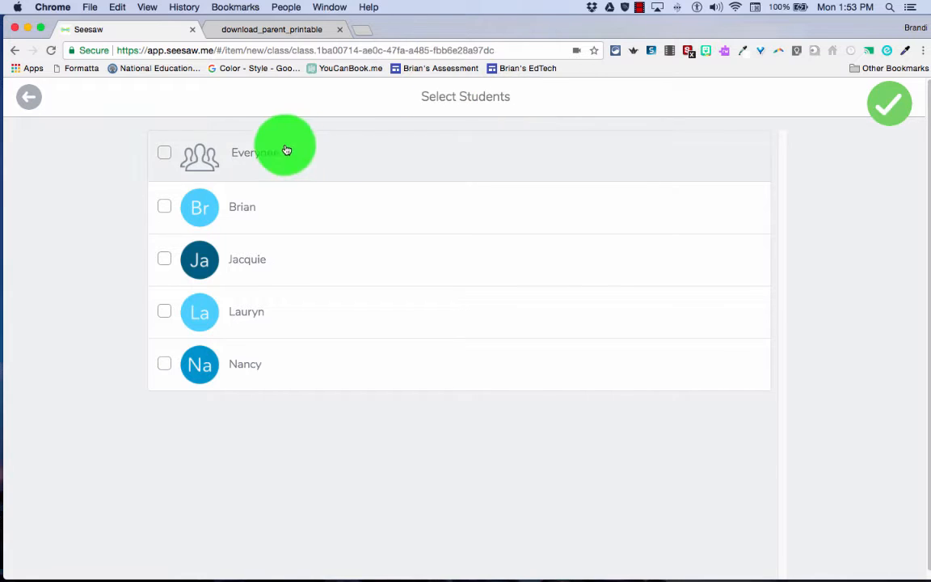
left_click(166, 157)
left_click(879, 101)
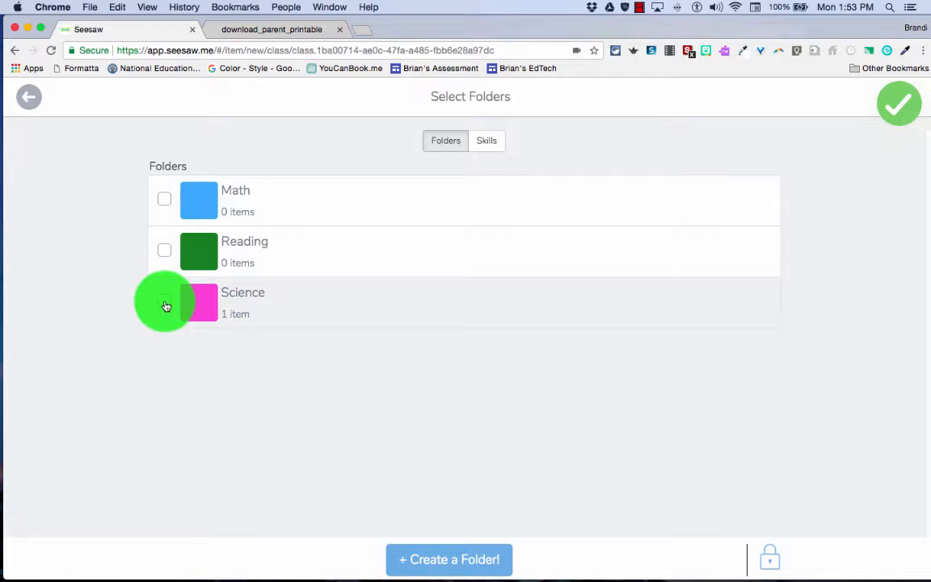
left_click(164, 301)
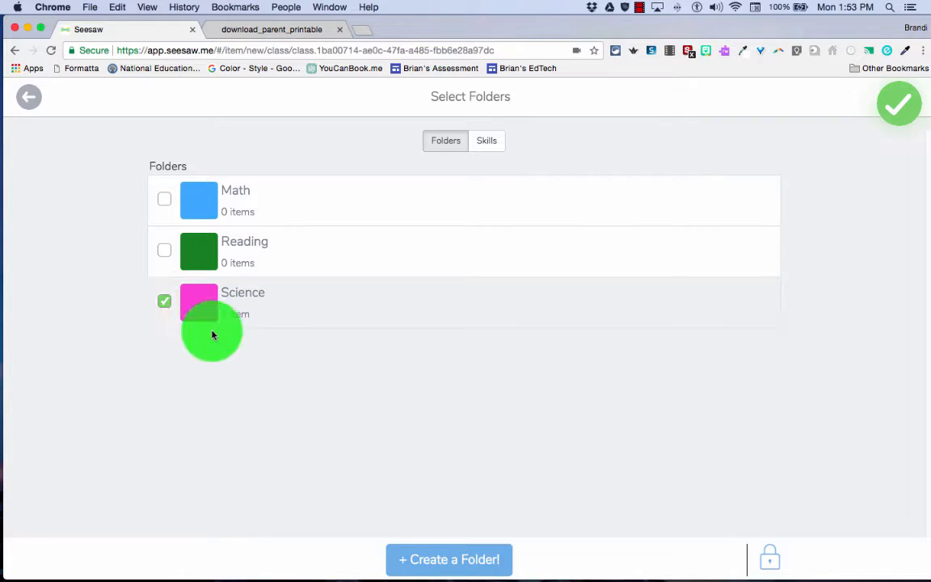
left_click(889, 111)
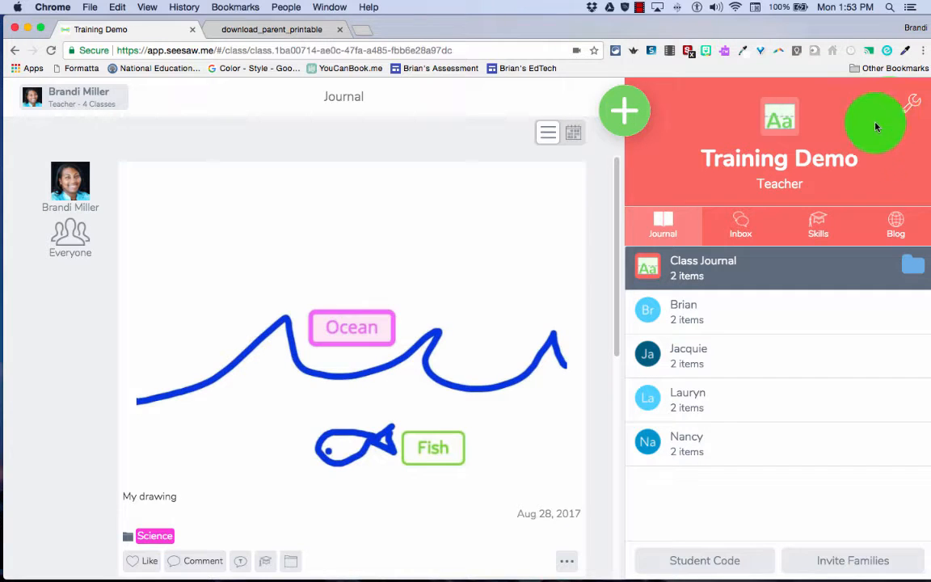
Start a new post to the student journal
left_click(624, 109)
left_click(534, 135)
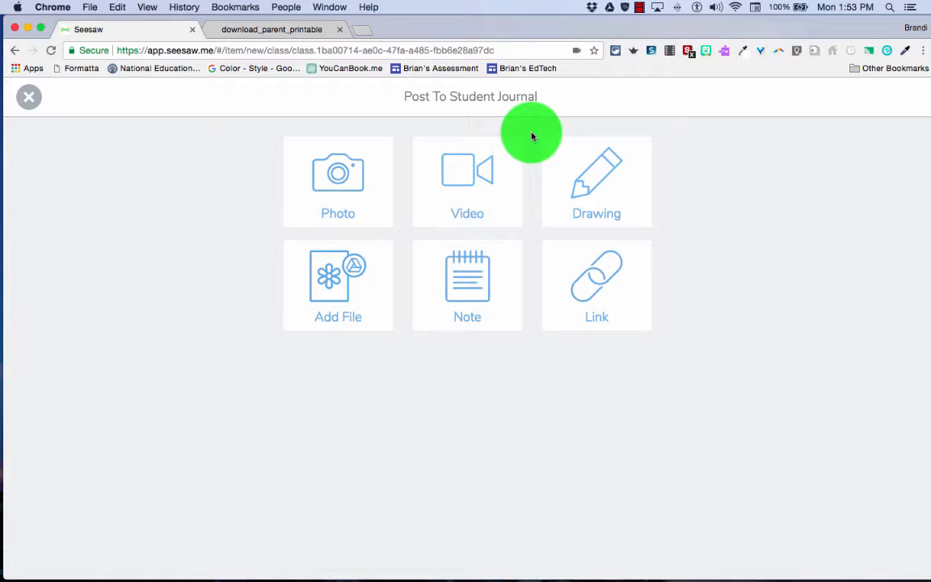
Take a webcam photo for the journal post, accept it, and delete it to start over
left_click(354, 208)
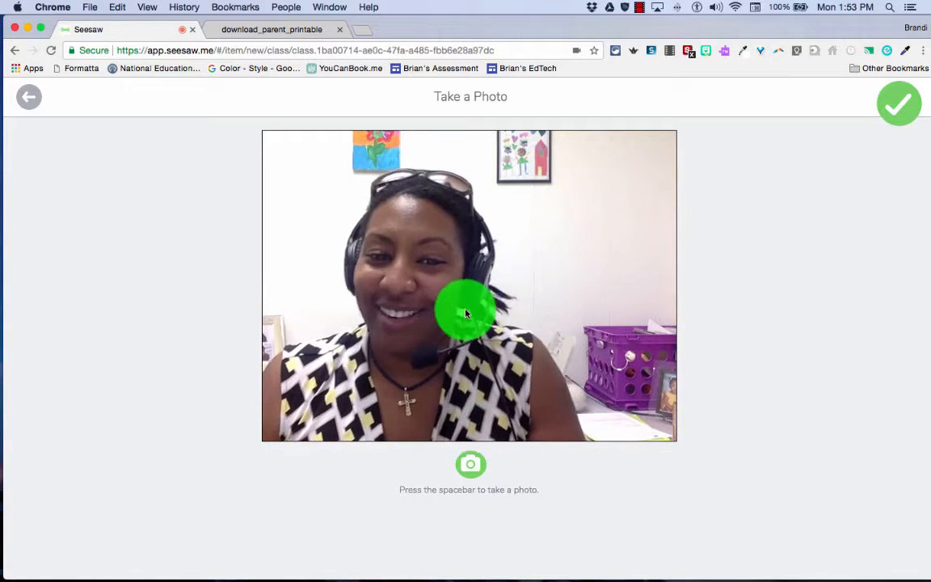
left_click(471, 466)
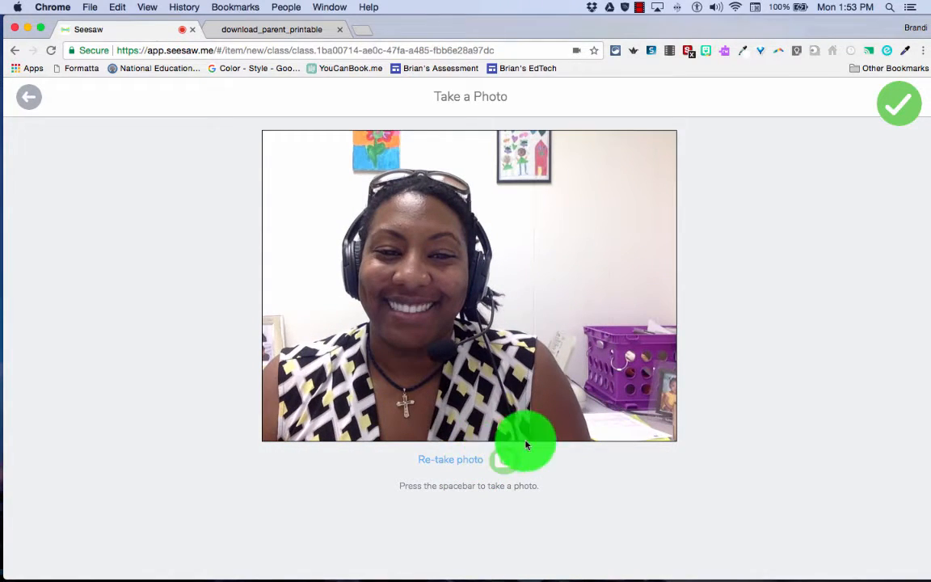
left_click(886, 112)
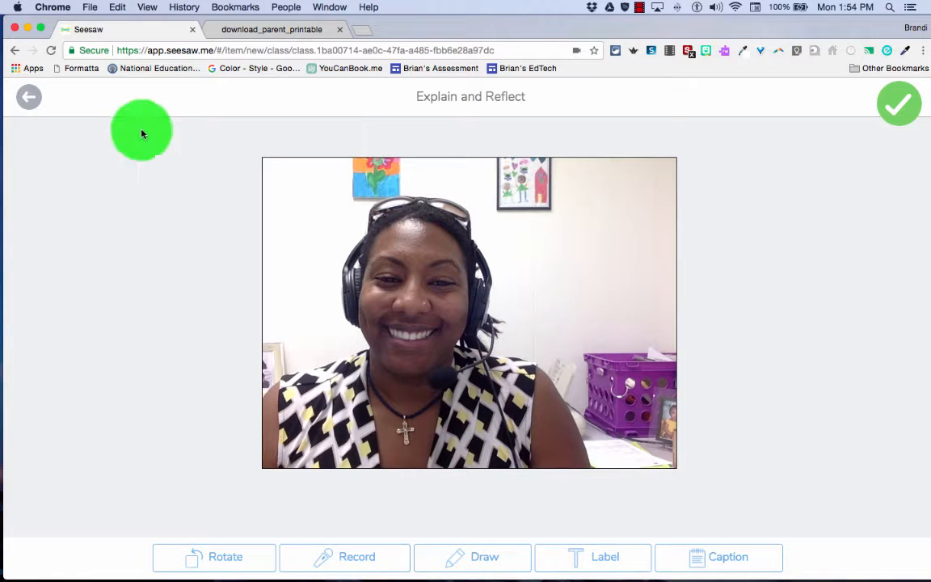
left_click(26, 104)
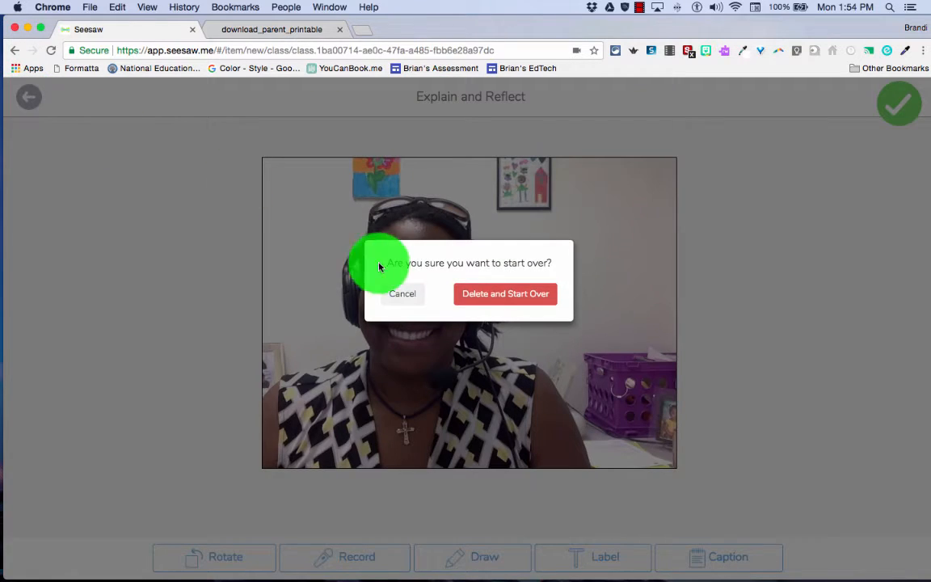
left_click(483, 293)
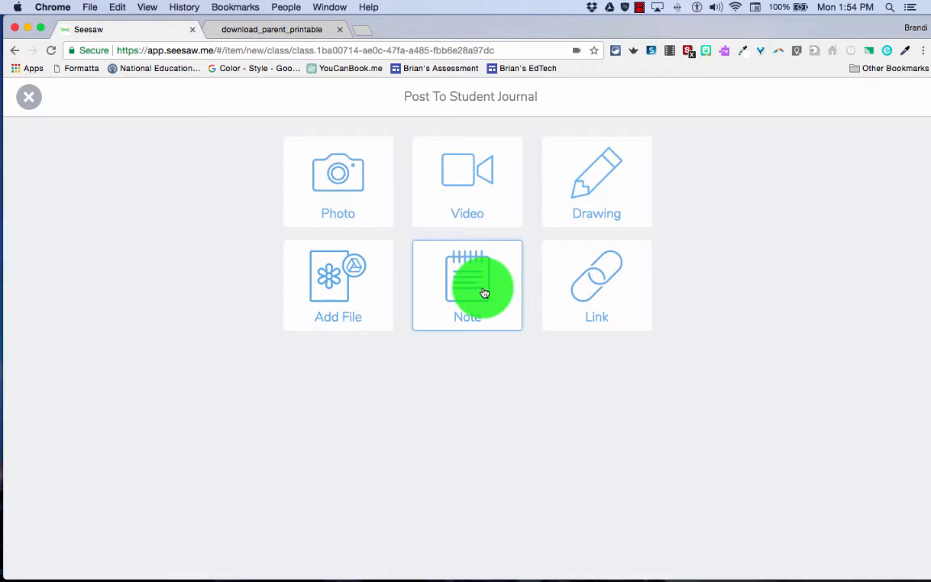
Record a webcam video for the journal post, allowing camera and microphone access, and discard the recording
left_click(460, 200)
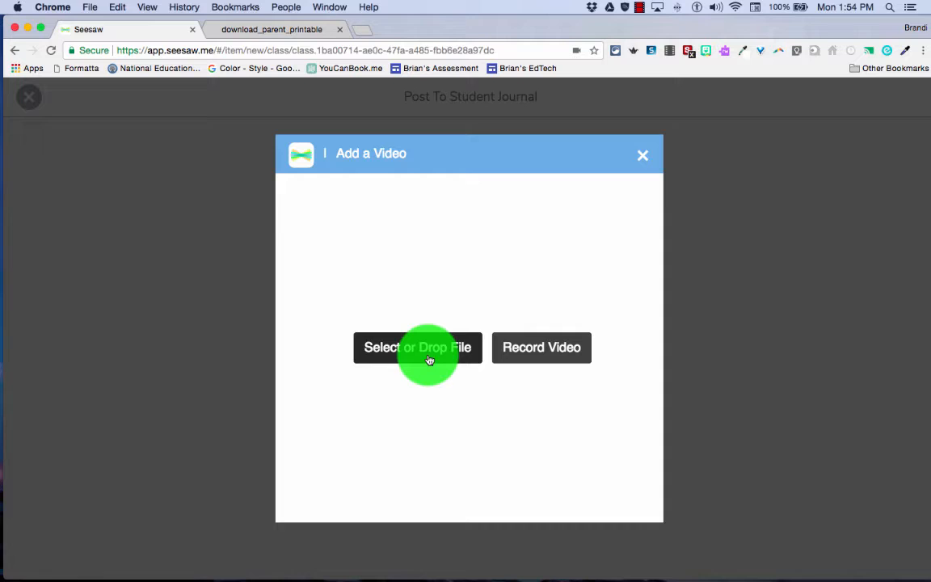
left_click(525, 353)
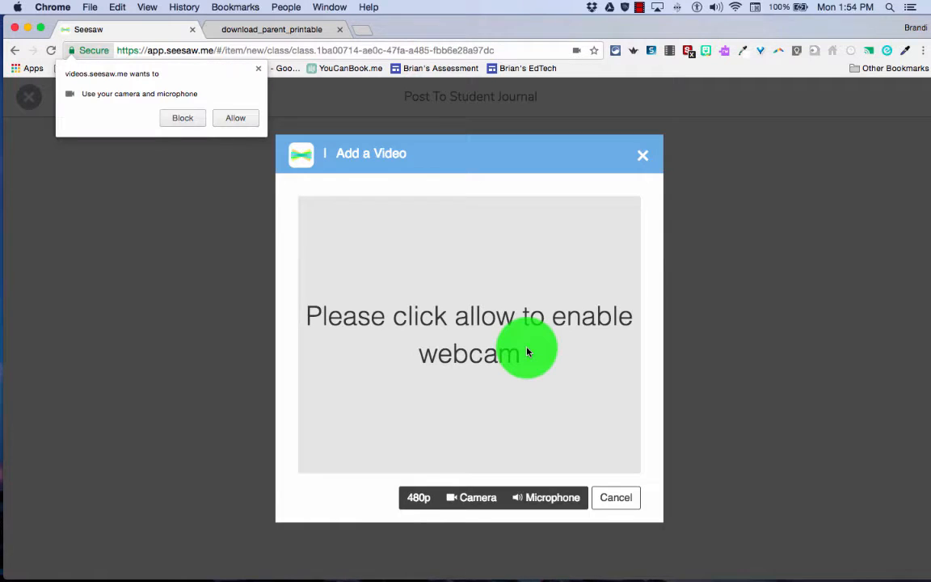
left_click(236, 118)
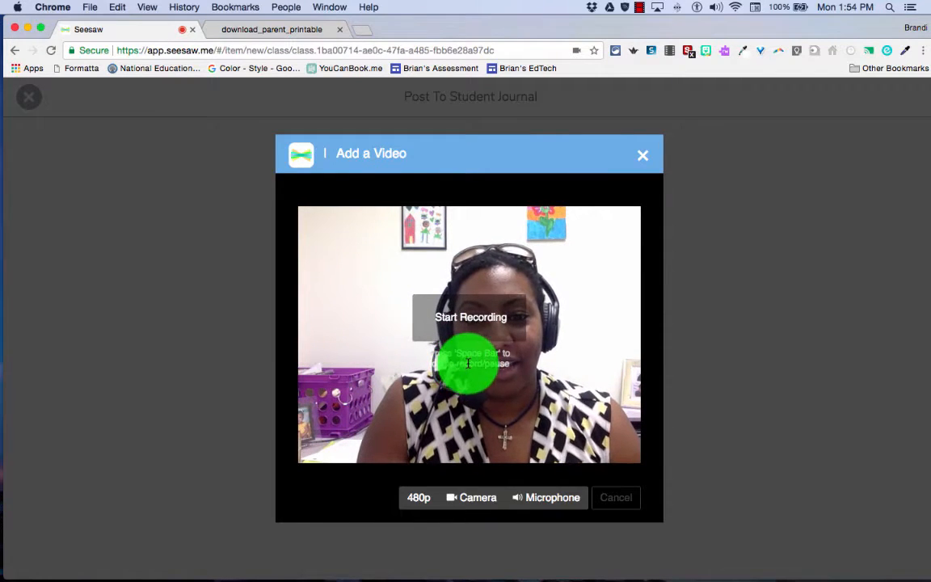
key("space")
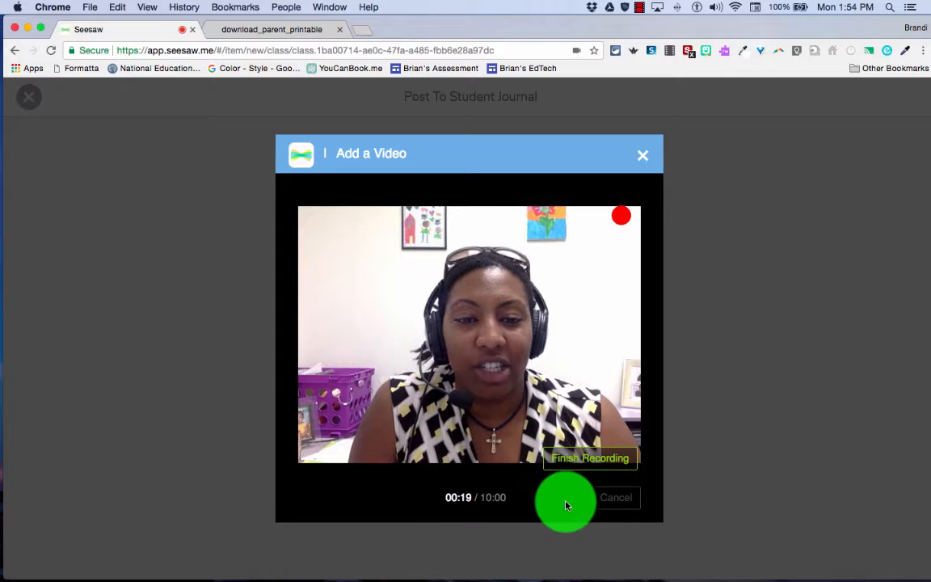
left_click(604, 464)
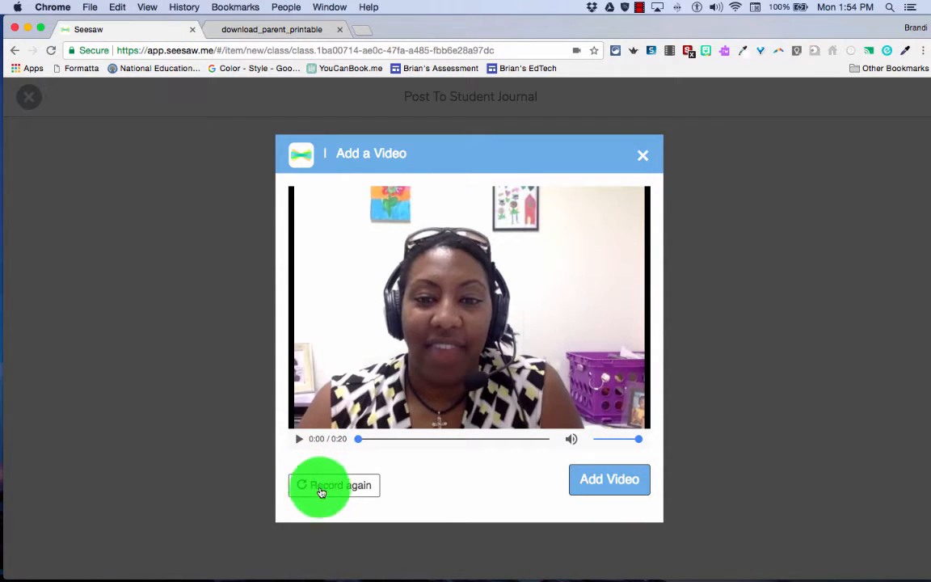
left_click(642, 158)
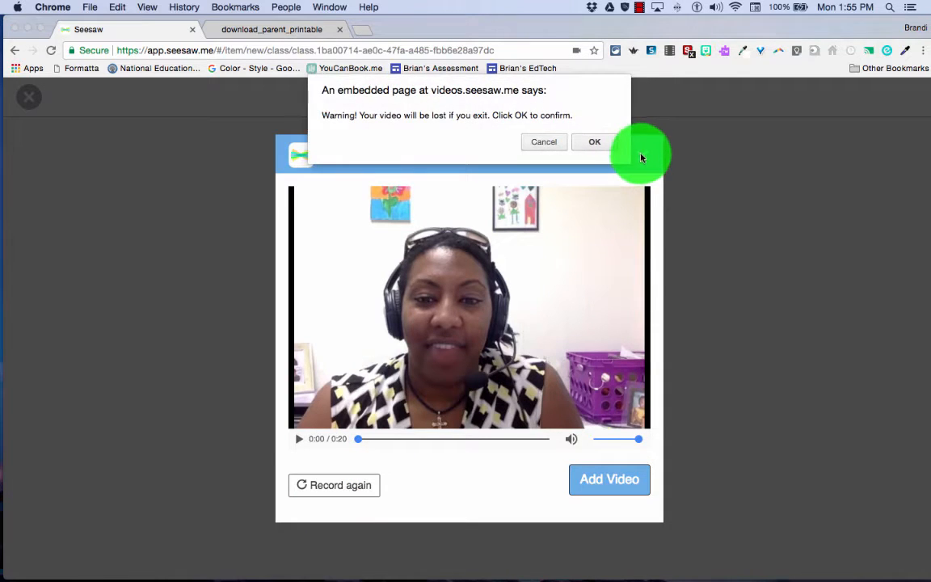
left_click(592, 141)
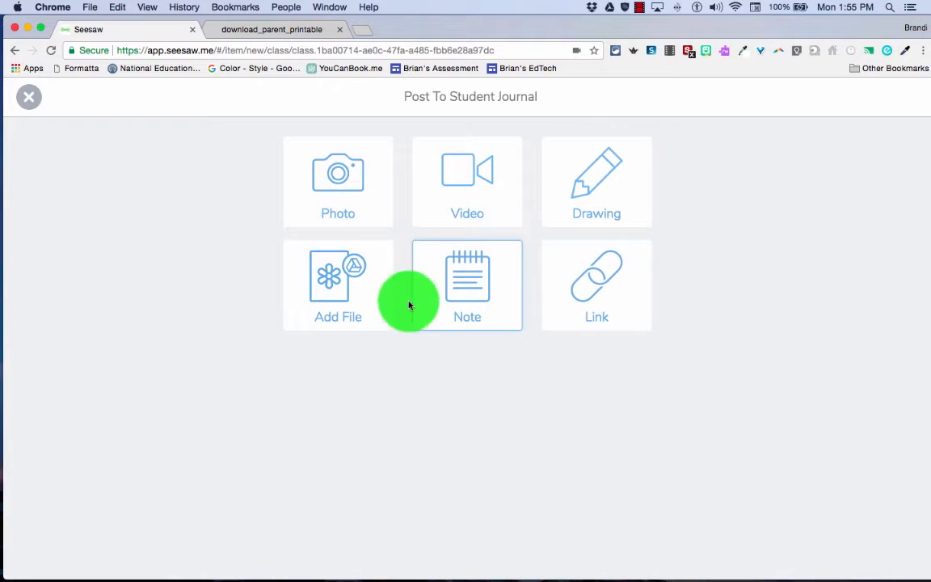
Add the Seesaw Ambassador badge image to the post from Google Drive, allowing Seesaw to view the Drive files
left_click(344, 295)
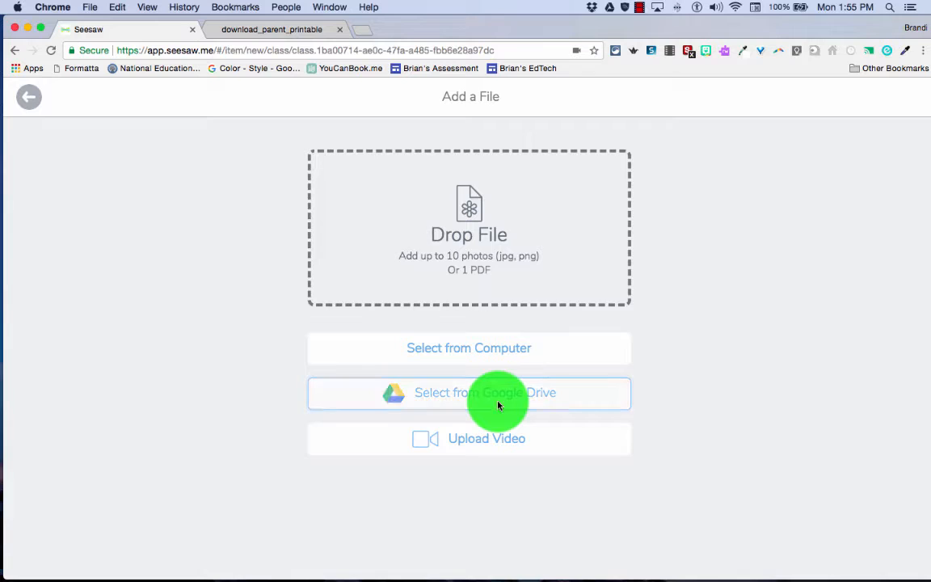
left_click(498, 405)
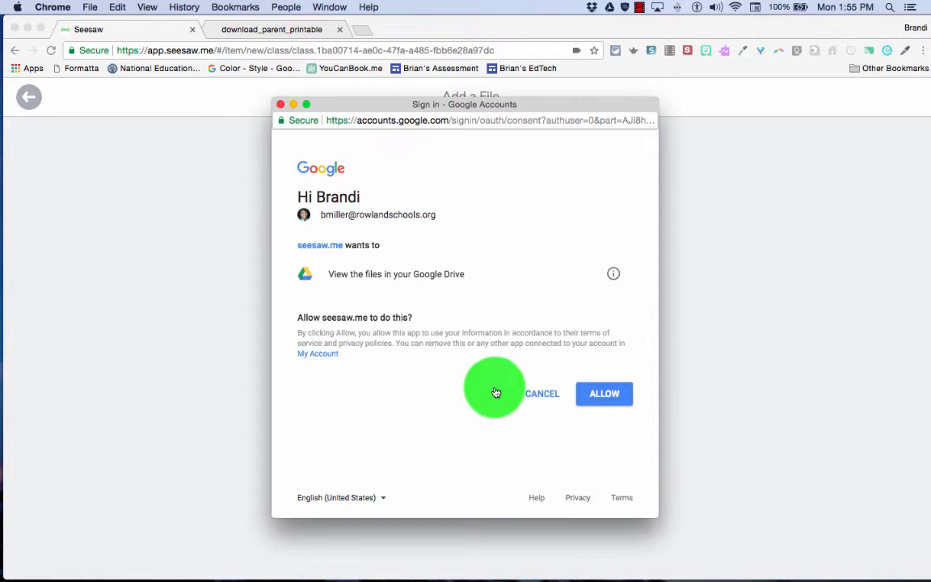
left_click(611, 395)
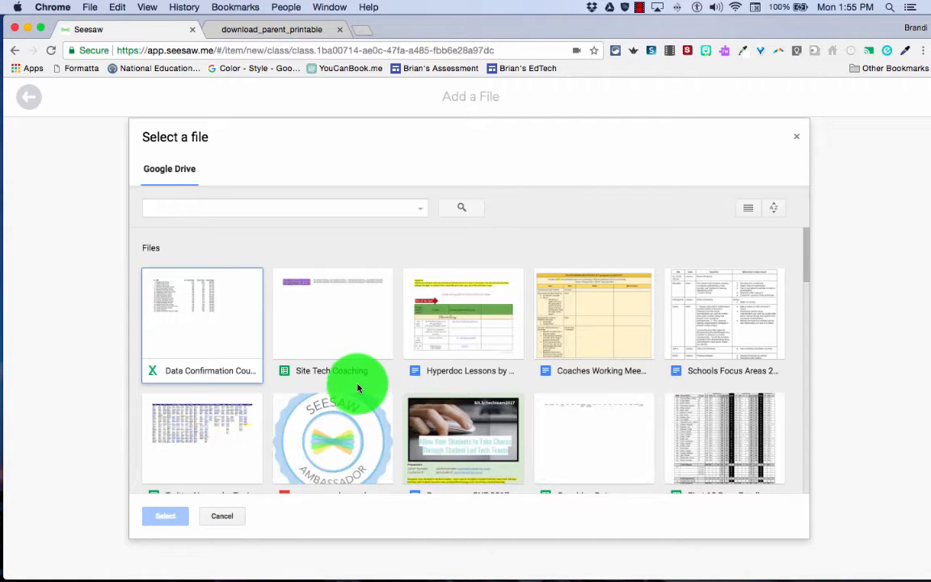
scroll(332, 376, "down", 1)
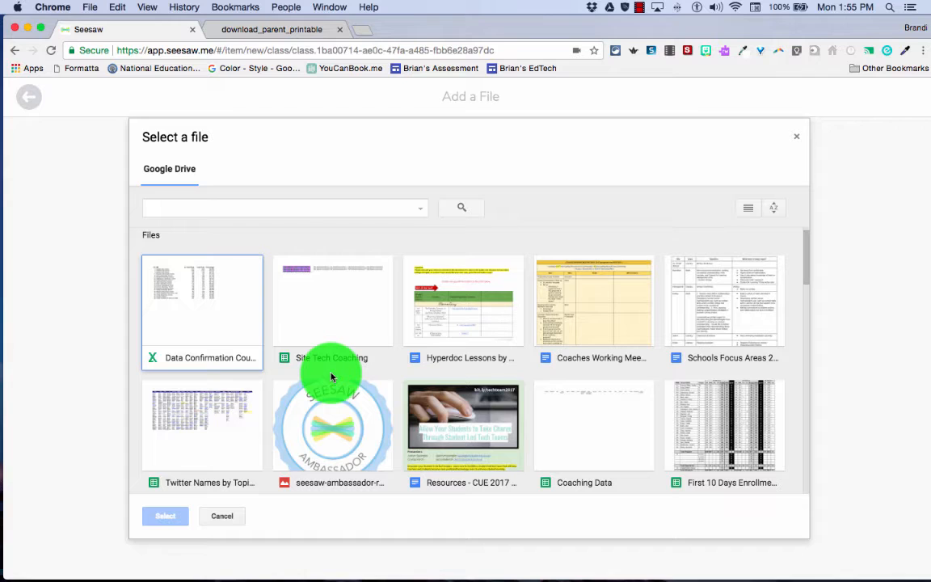
scroll(327, 374, "down", 3)
left_click(327, 388)
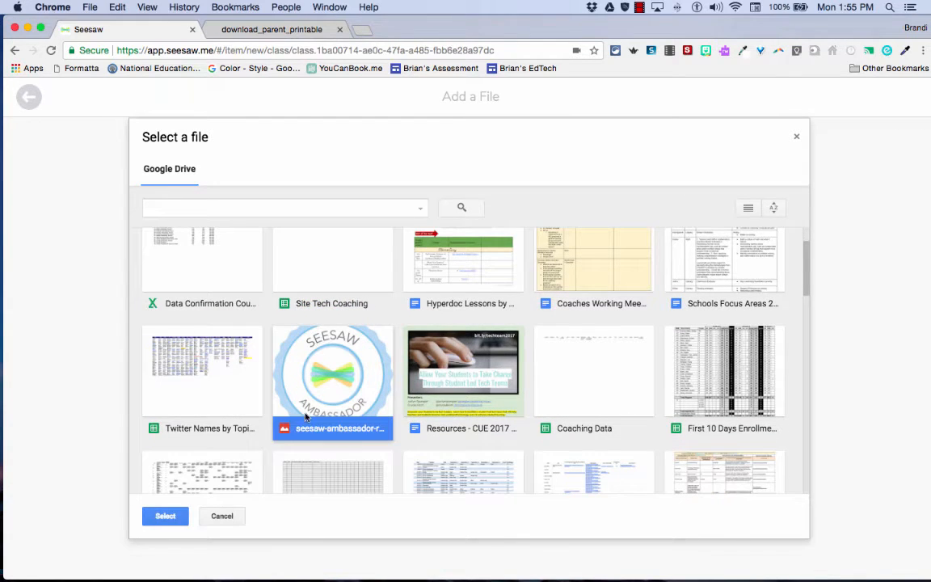
left_click(176, 518)
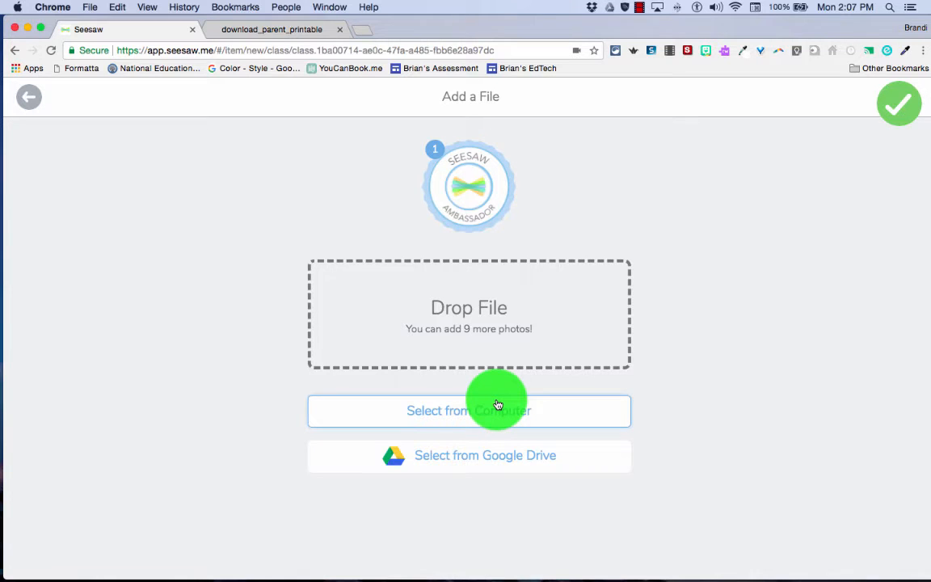
left_click(894, 111)
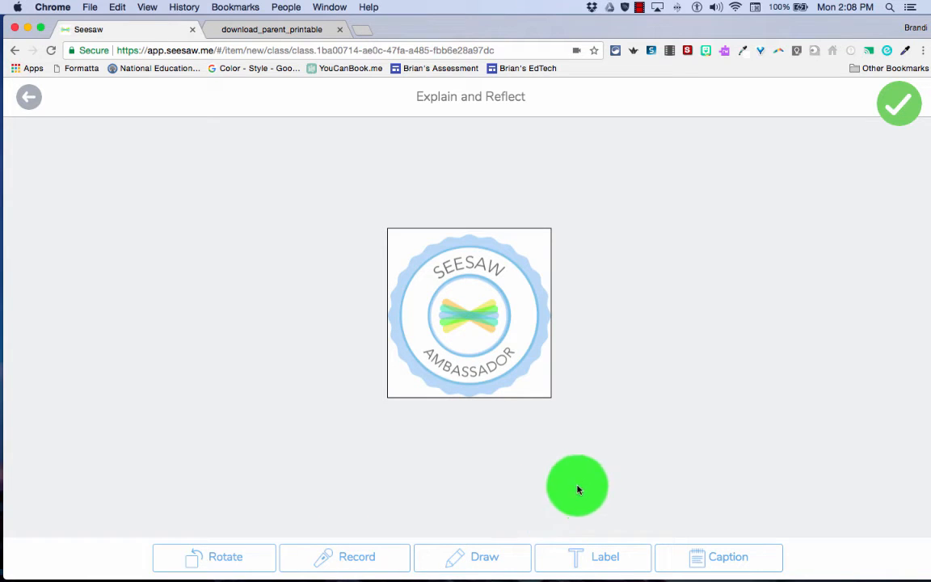
Assign the badge image to Everyone and post it in the Reading folder
left_click(899, 115)
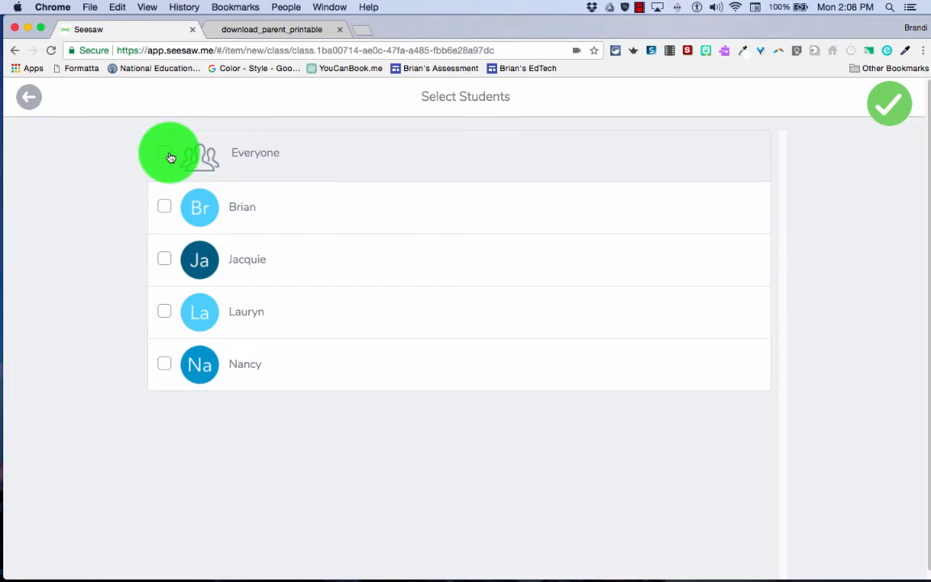
left_click(165, 155)
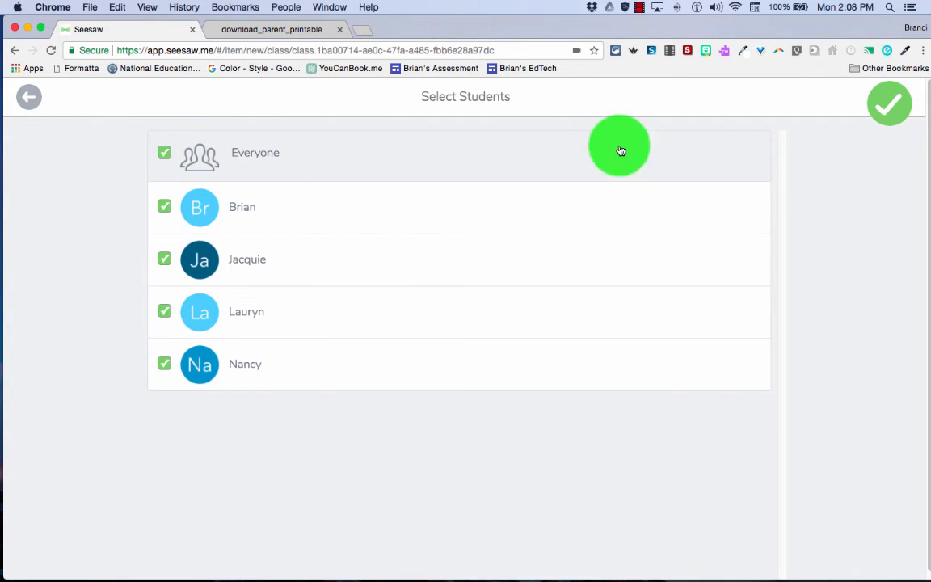
left_click(884, 105)
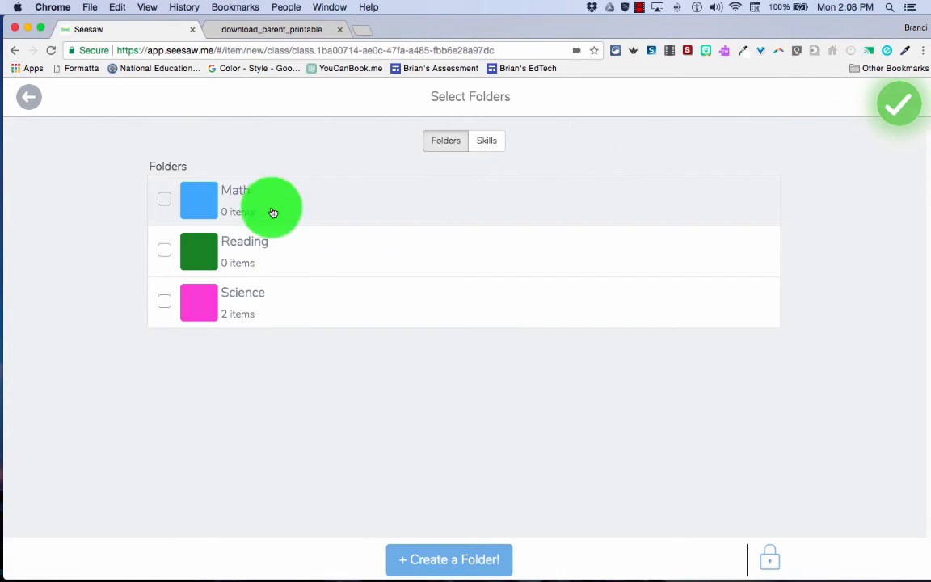
left_click(164, 250)
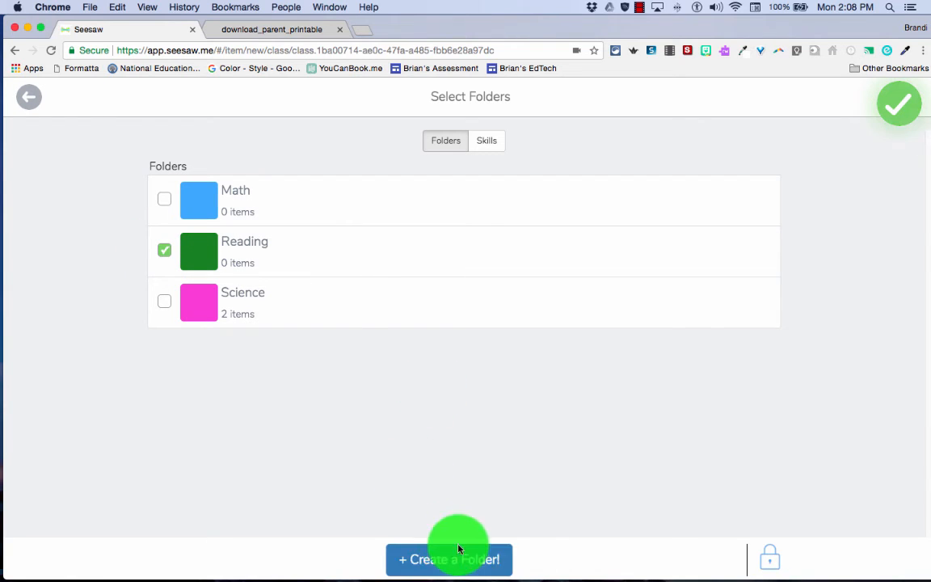
left_click(907, 106)
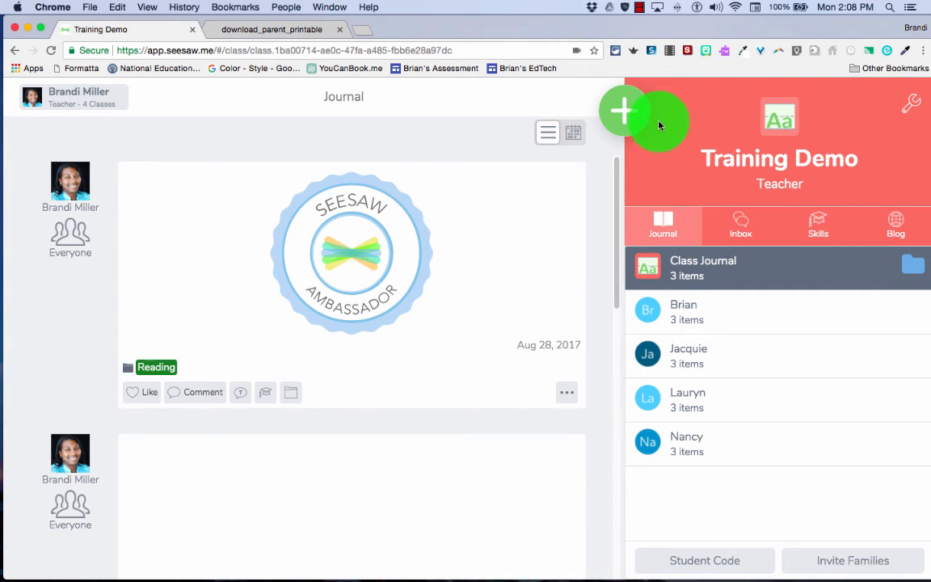
Start another post to the student journal
left_click(629, 115)
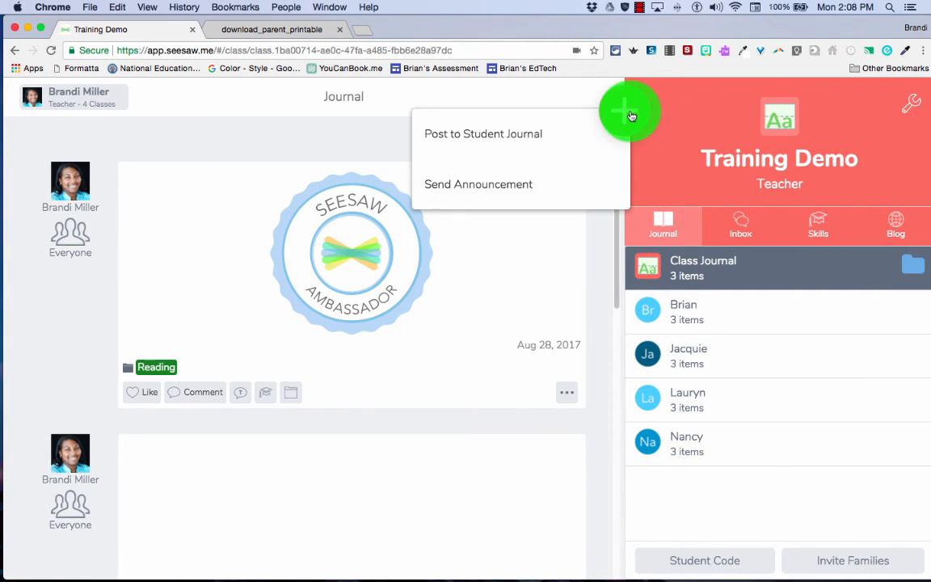
left_click(554, 136)
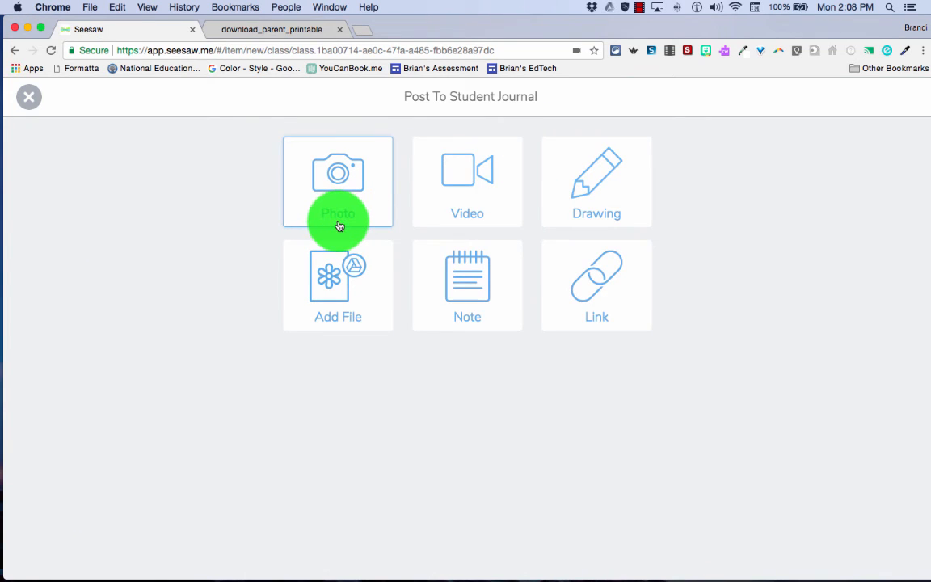